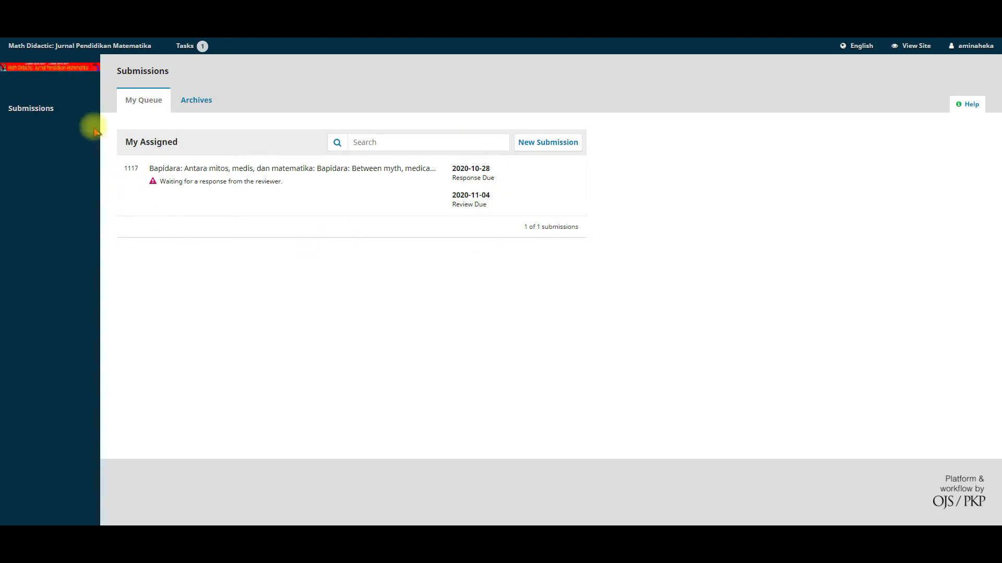
Step: Open the pending review task for "Bapidara: Antara mitos, medis, dan matematika"
left_click(188, 52)
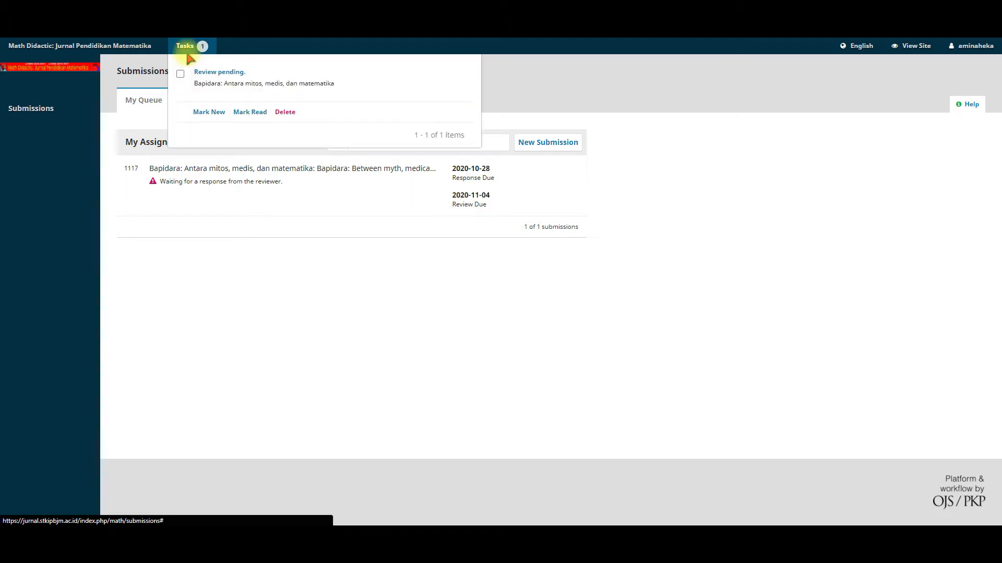
left_click(230, 86)
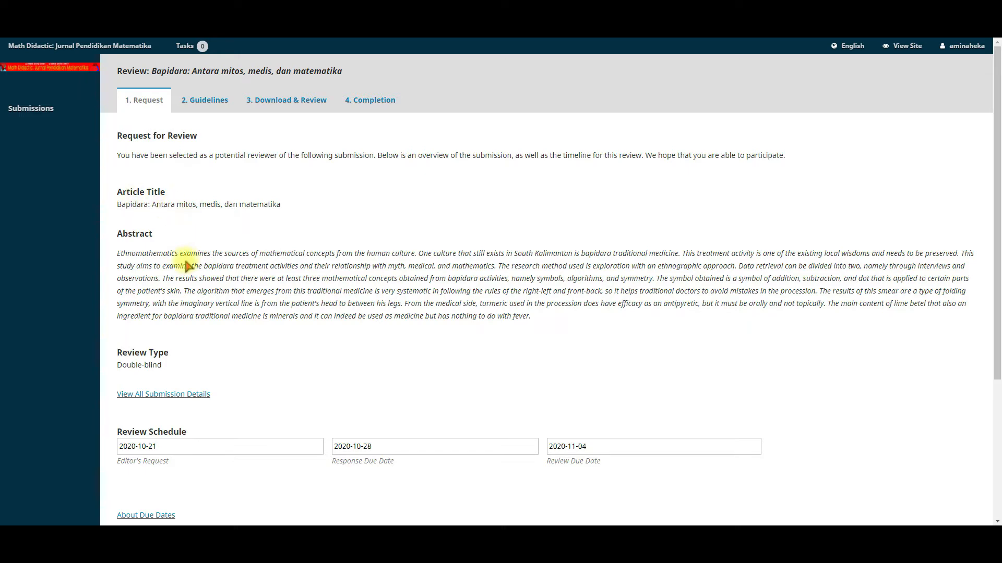
Step: Examine the review request's article title, abstract, review type and schedule dates
scroll(187, 264, "down", 2)
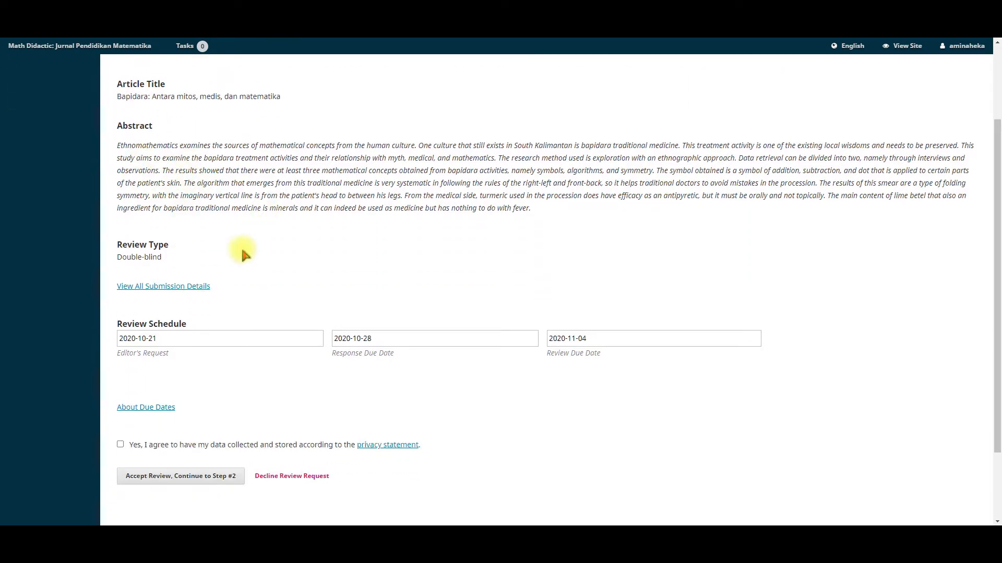
scroll(243, 253, "down", 2)
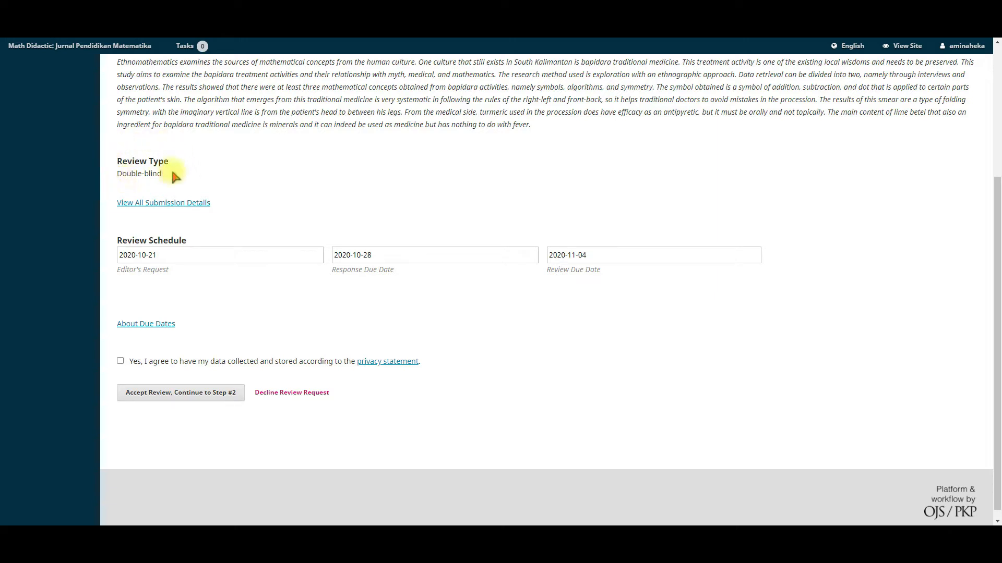
scroll(252, 186, "down", 1)
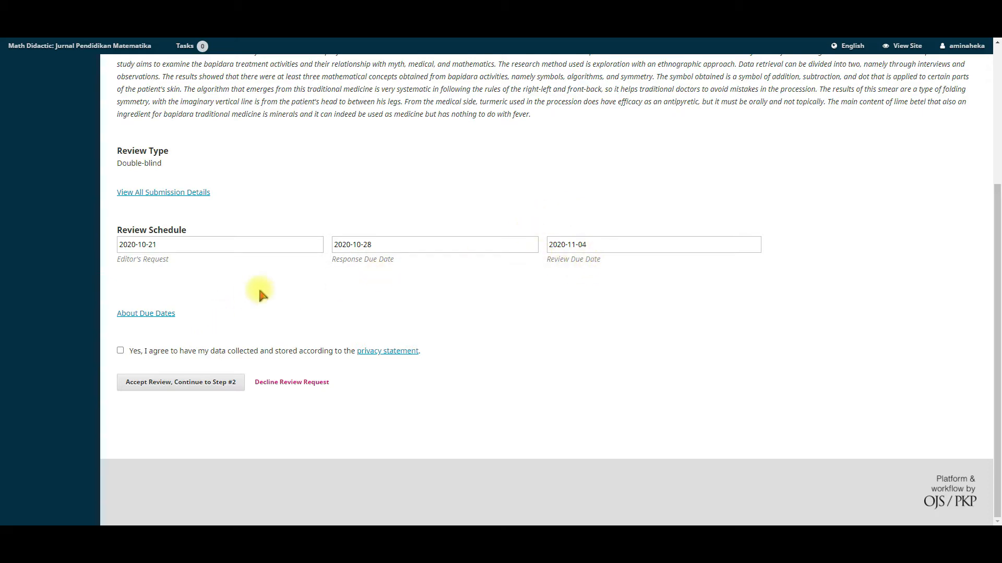
scroll(260, 293, "up", 4)
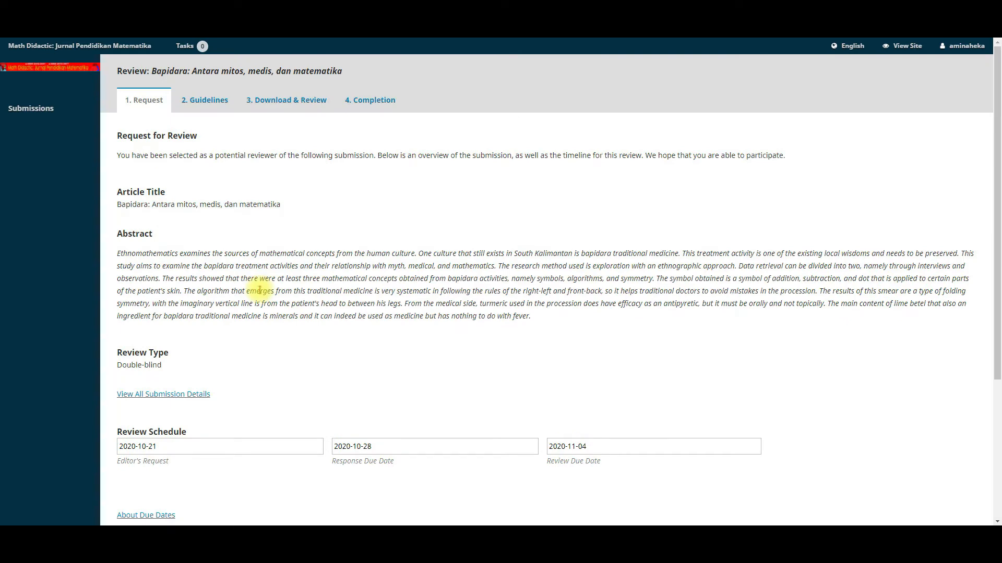
scroll(251, 313, "down", 3)
scroll(251, 312, "up", 1)
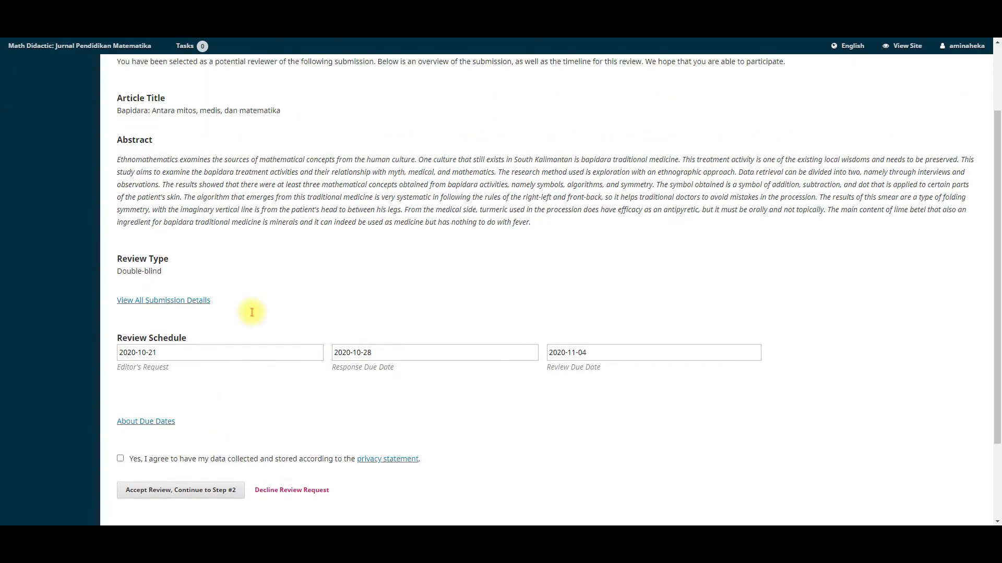
scroll(251, 312, "up", 1)
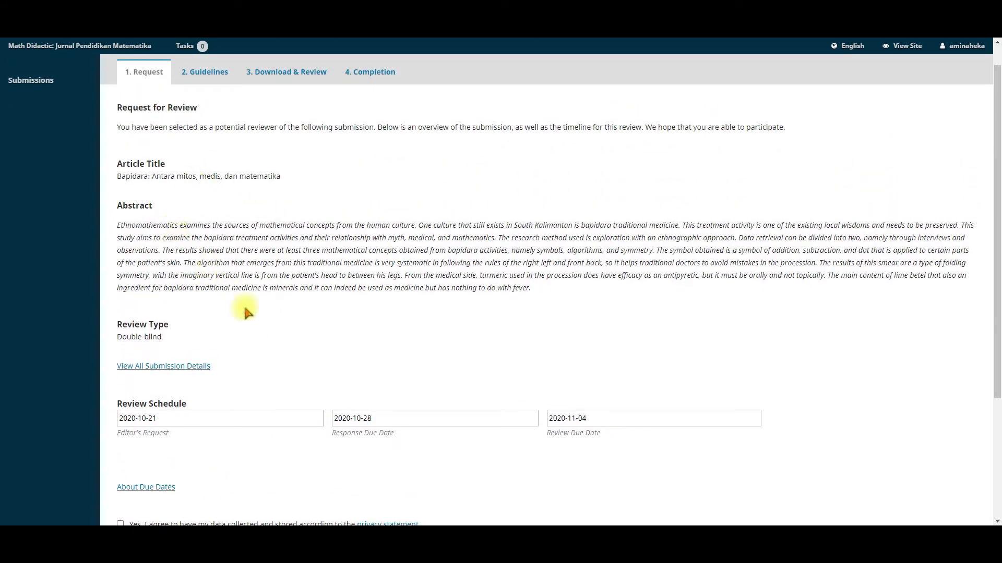
Step: Agree to the data collection and privacy statement, and accept the review request to proceed to the reviewer guidelines
scroll(257, 353, "down", 3)
left_click(121, 351)
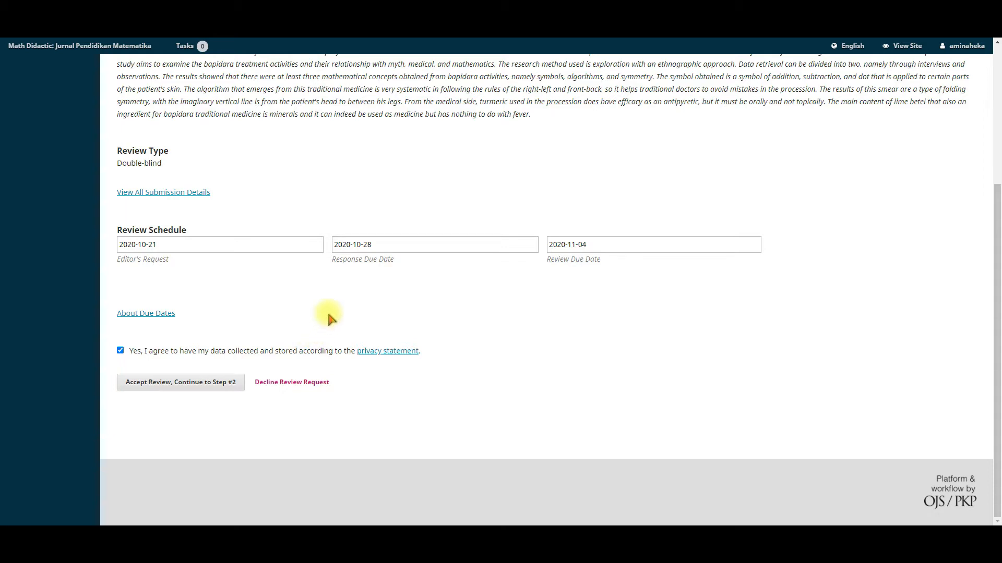
scroll(328, 316, "up", 3)
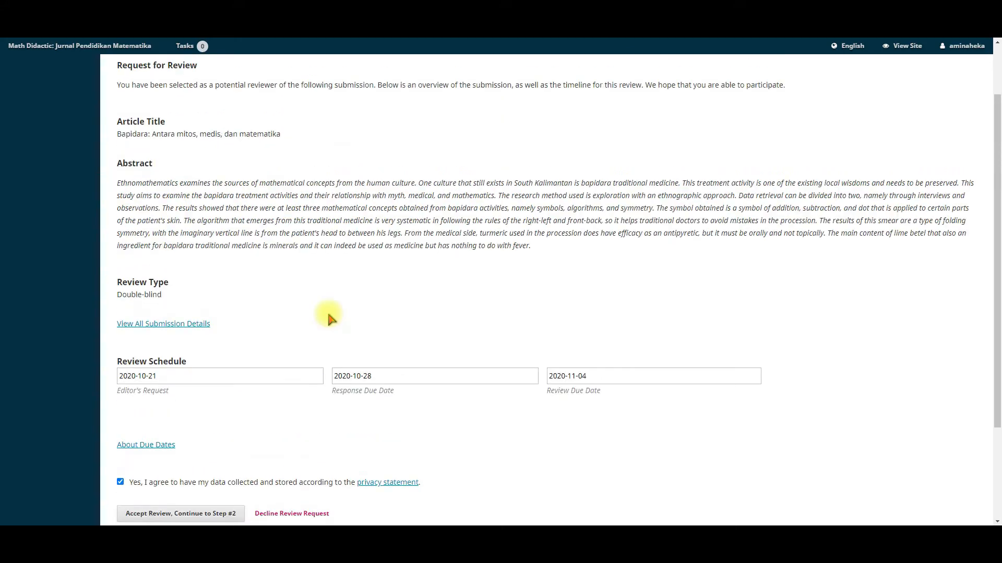
scroll(329, 316, "up", 1)
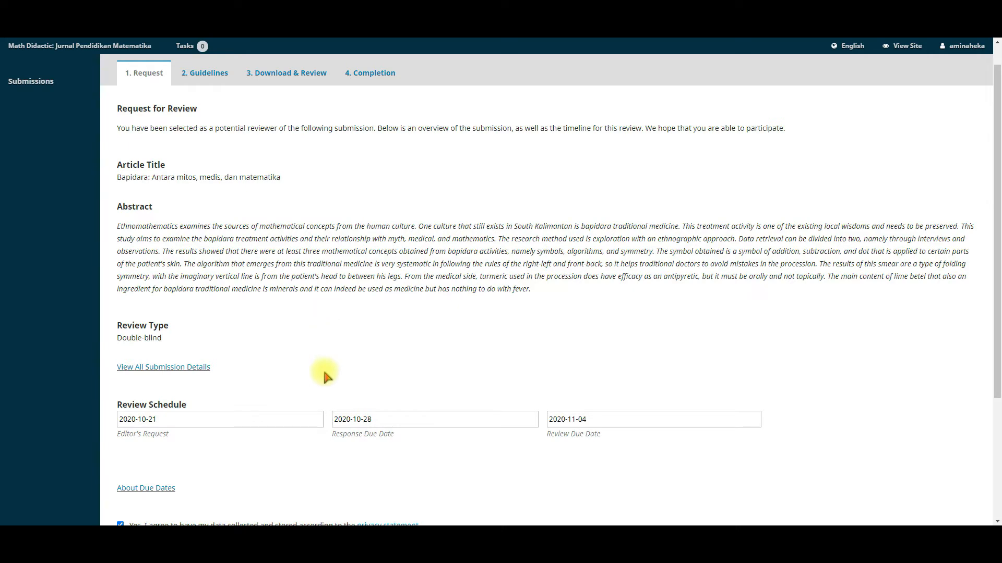
scroll(323, 370, "down", 3)
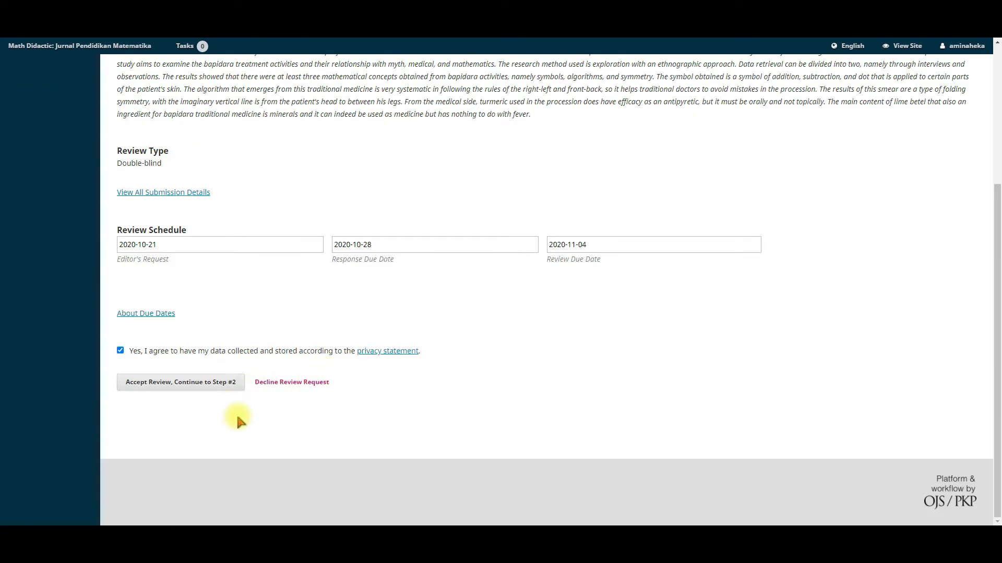
scroll(237, 415, "up", 1)
scroll(236, 414, "up", 3)
scroll(261, 431, "down", 4)
left_click(182, 386)
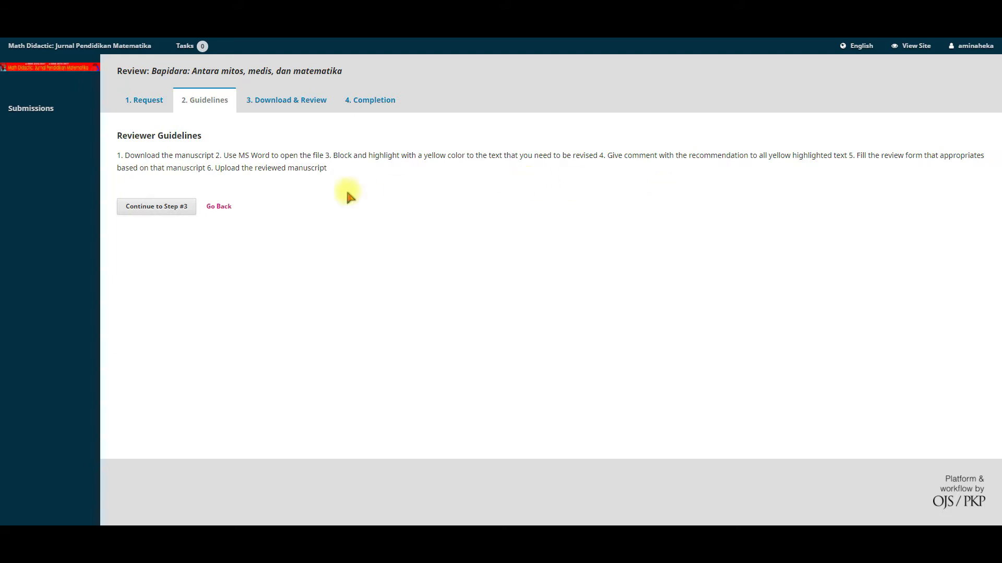
left_click(171, 208)
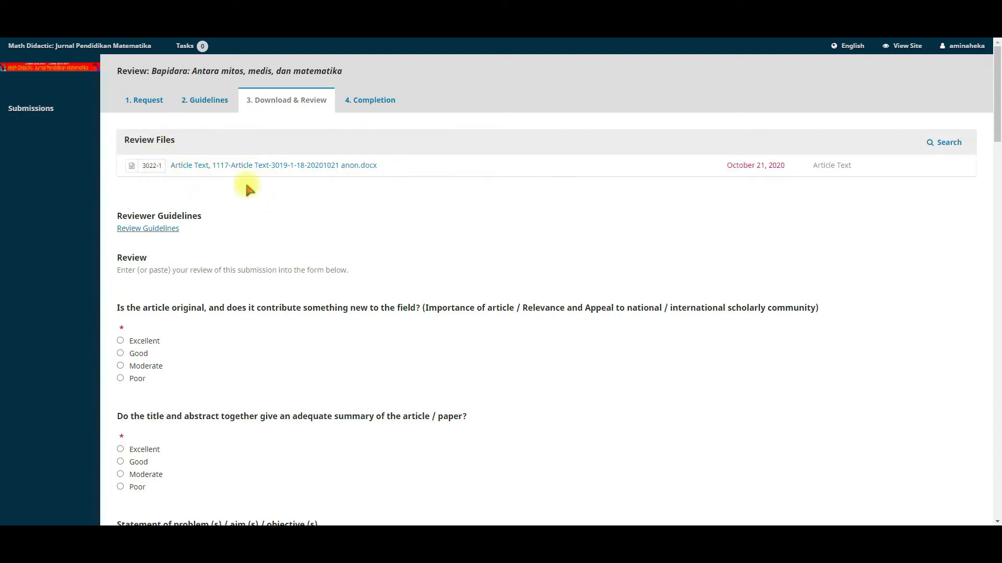
left_click(283, 166)
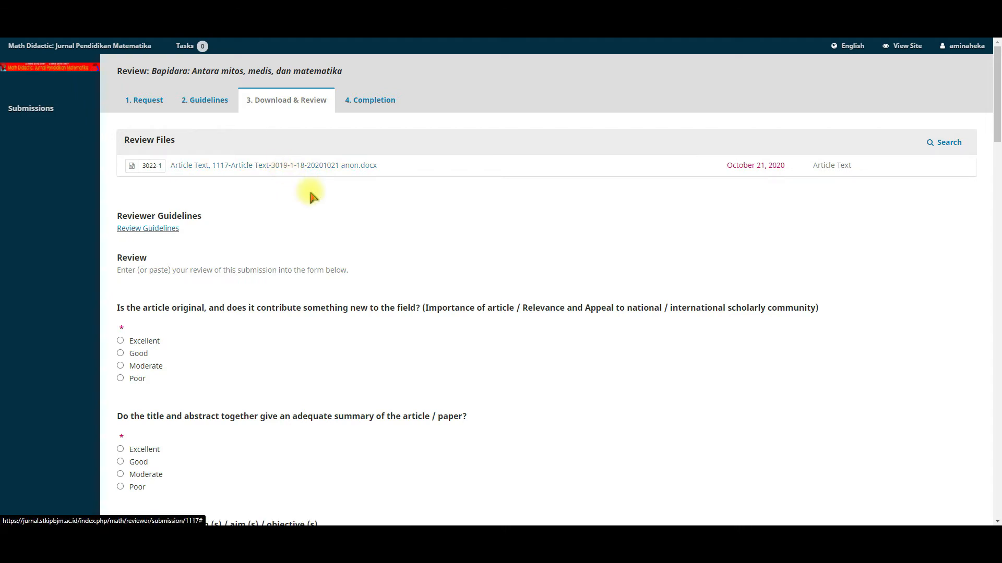
left_click(57, 511)
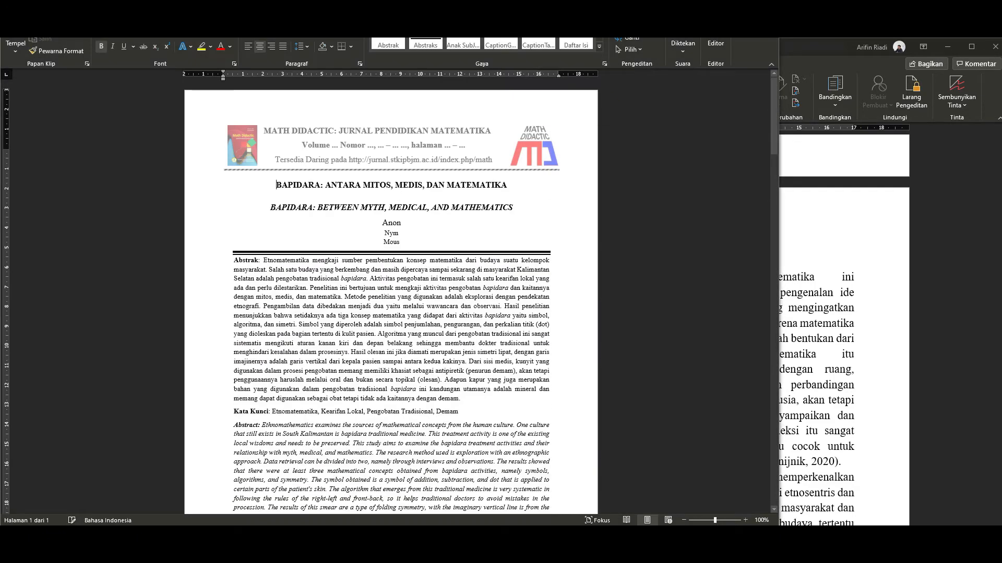
Step: Arrange the journal's review page in the browser and the downloaded manuscript in Word side by side
left_click(742, 38)
left_click_drag(738, 39, 1001, 91)
left_click(121, 136)
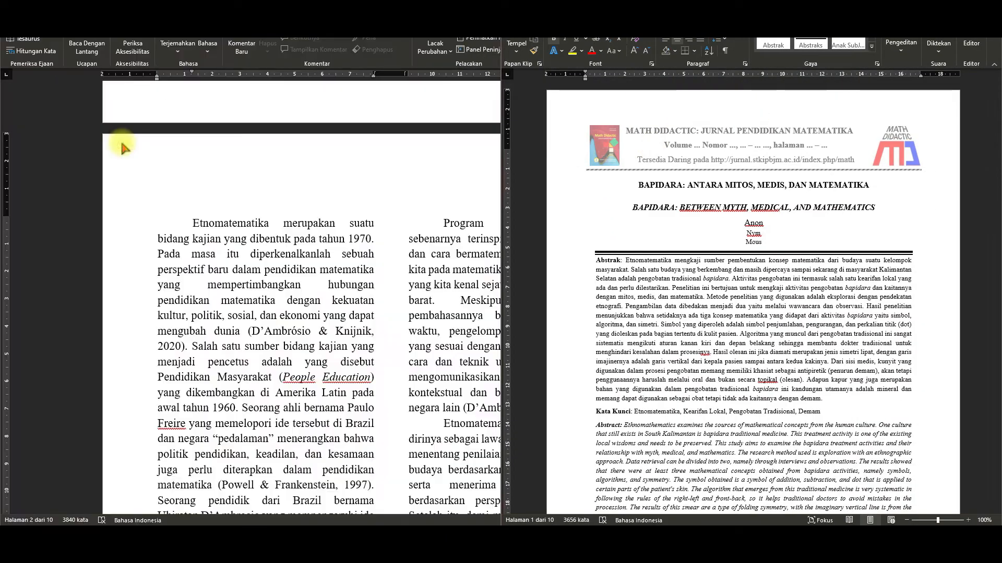
left_click(494, 536)
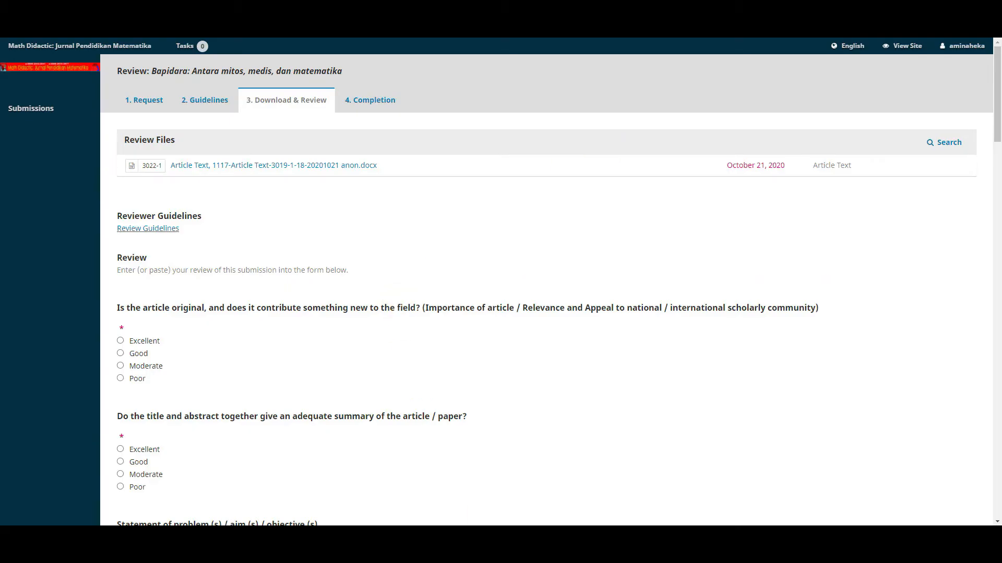
key("F11")
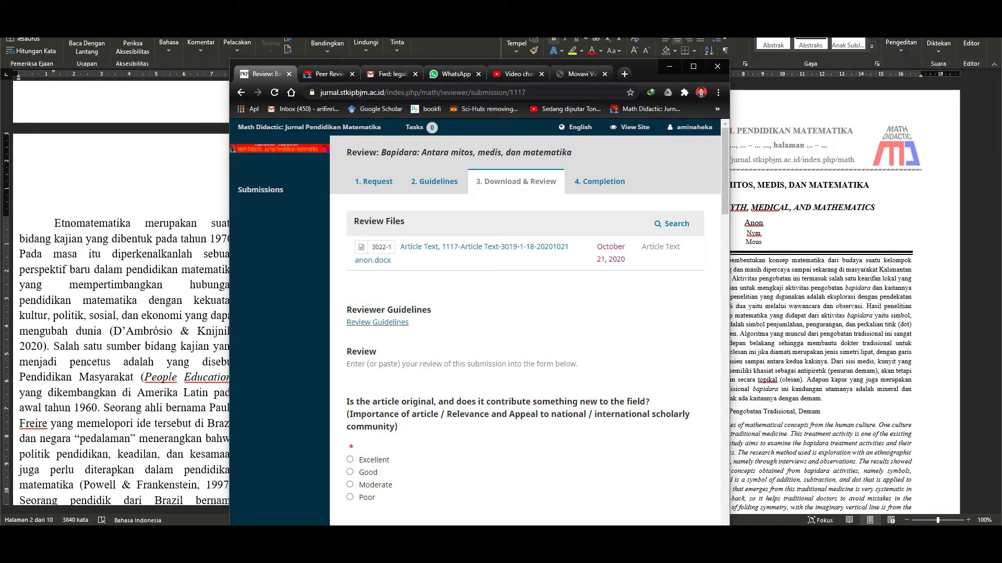
left_click_drag(855, 2, 998, 73)
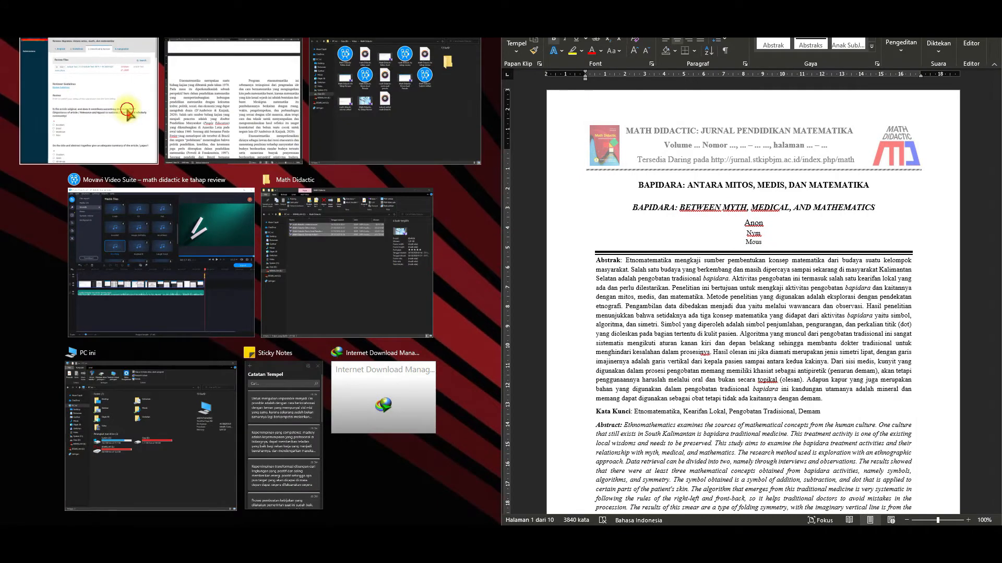
left_click(130, 104)
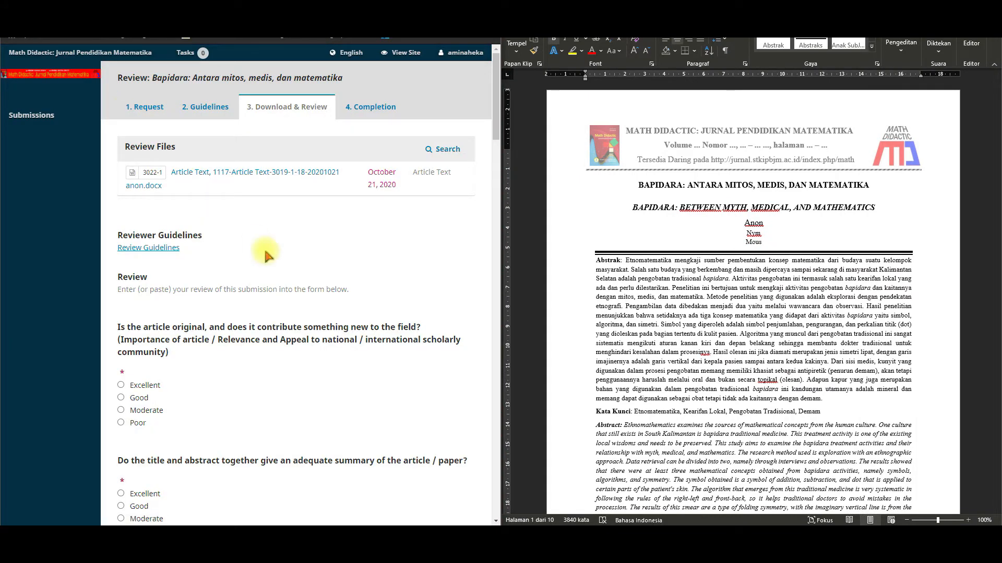
Step: Examine the manuscript's title and its Indonesian and English abstracts on the first page at an enlarged, readable size
left_click(678, 277)
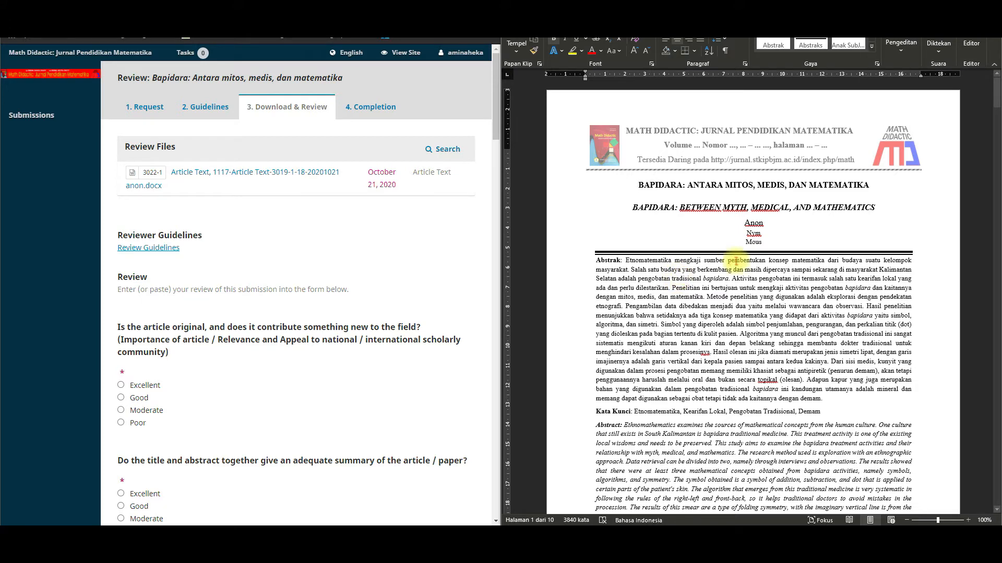
scroll(728, 324, "up", 1)
scroll(728, 324, "up", 1)
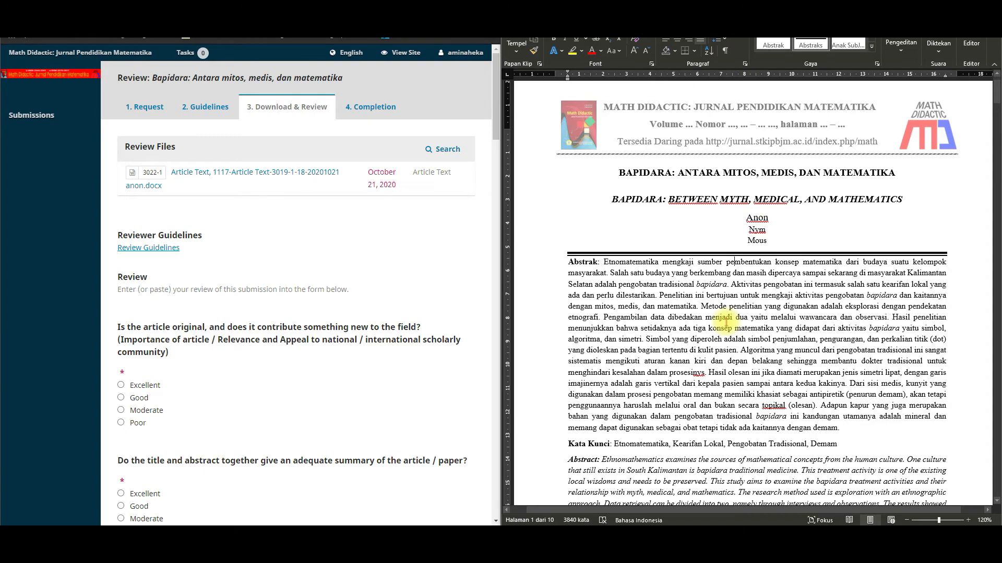
scroll(697, 329, "up", 2)
scroll(697, 329, "up", 1)
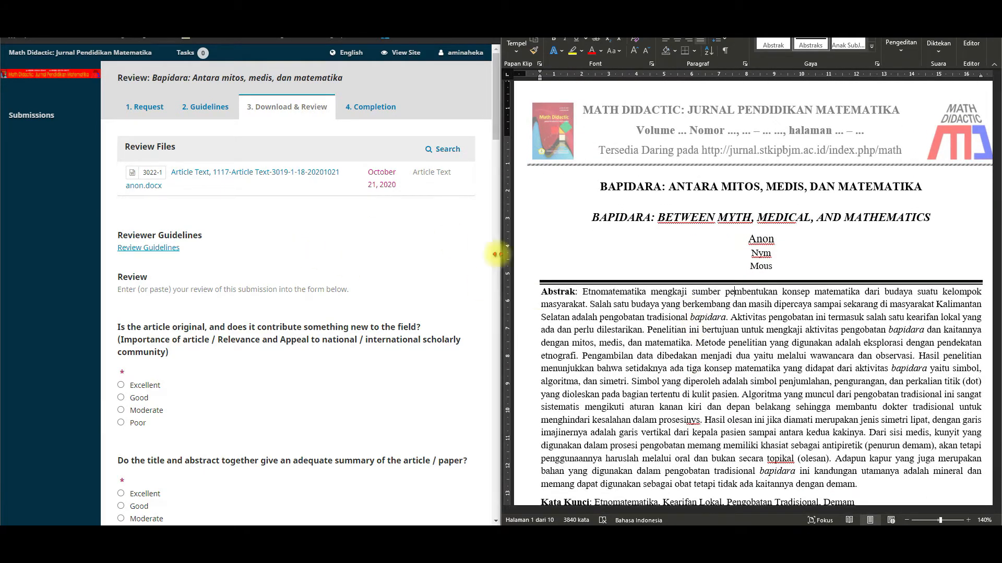
scroll(755, 338, "down", 3)
scroll(755, 338, "down", 12)
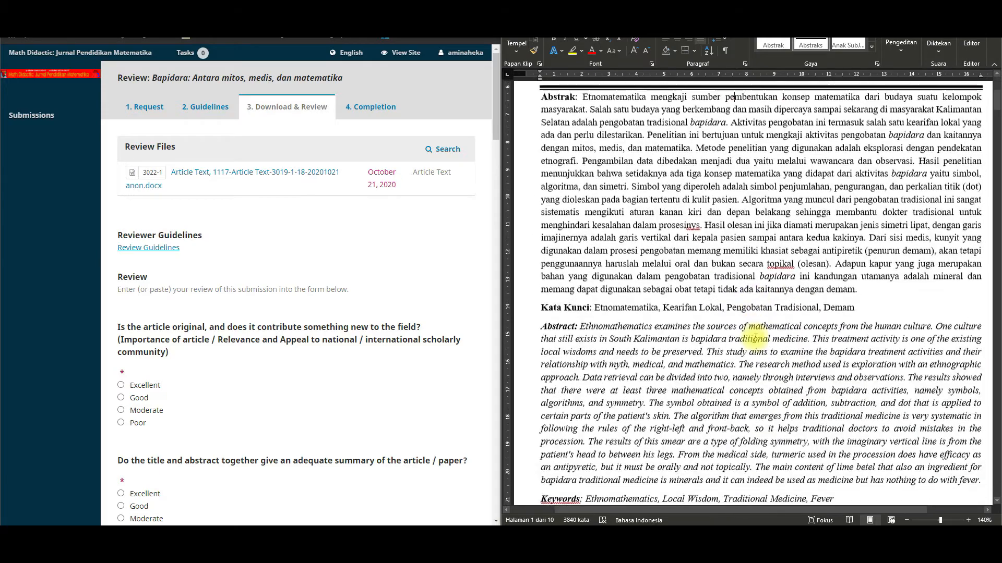
Step: Read the manuscript's second page, checking the ethnomathematics background paragraphs and their in-text citations
scroll(755, 339, "down", 3)
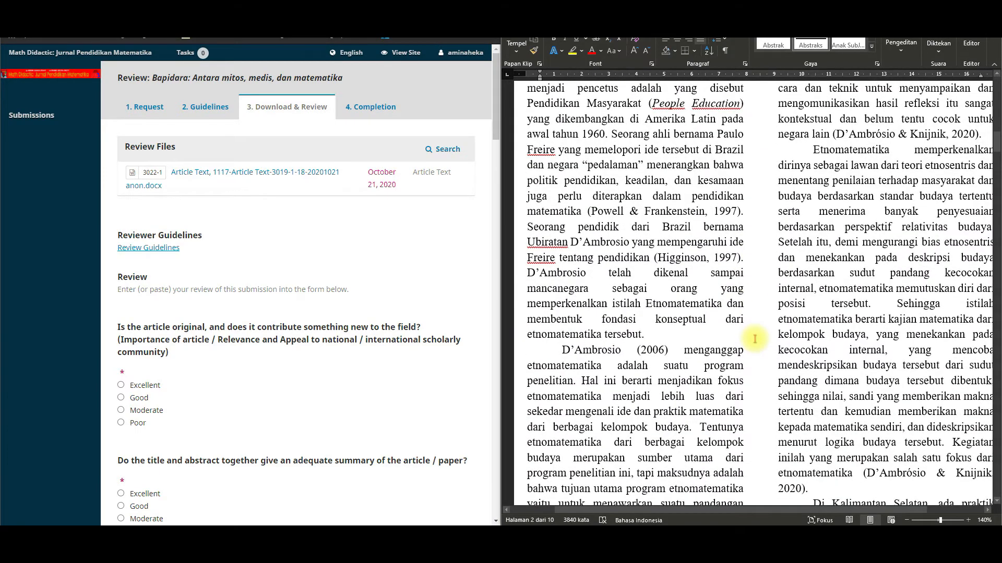
left_click(615, 210)
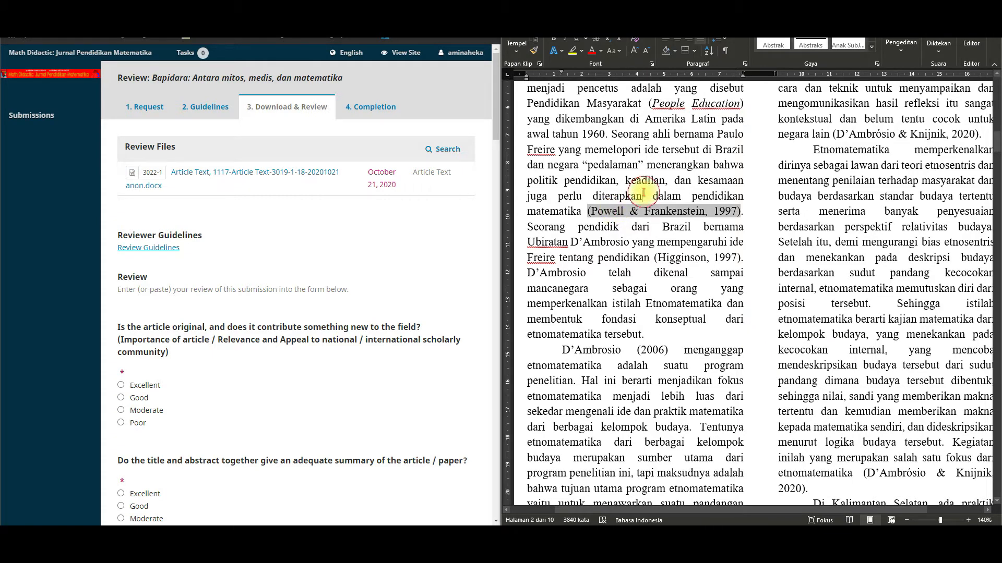
left_click(643, 193)
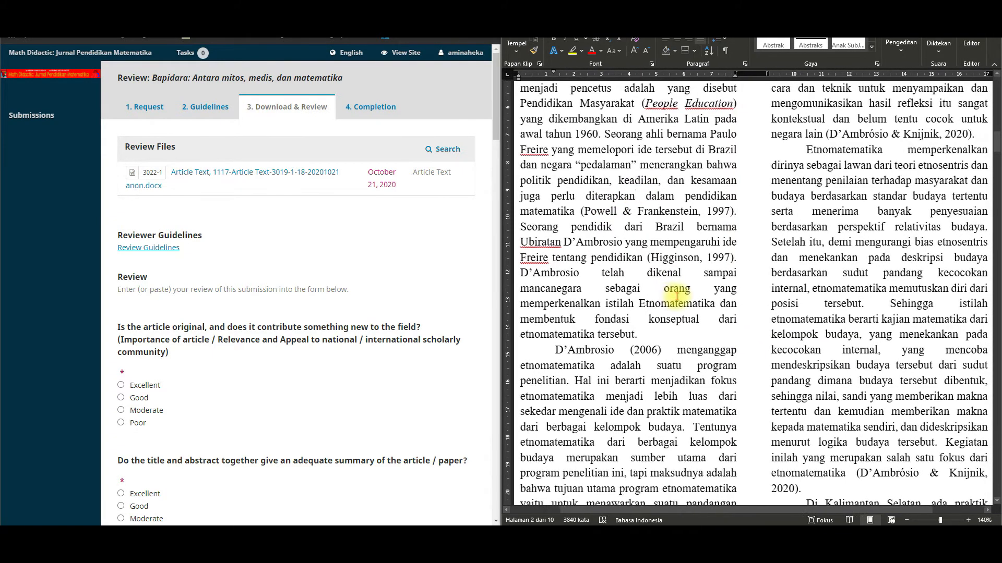
scroll(677, 296, "down", 1)
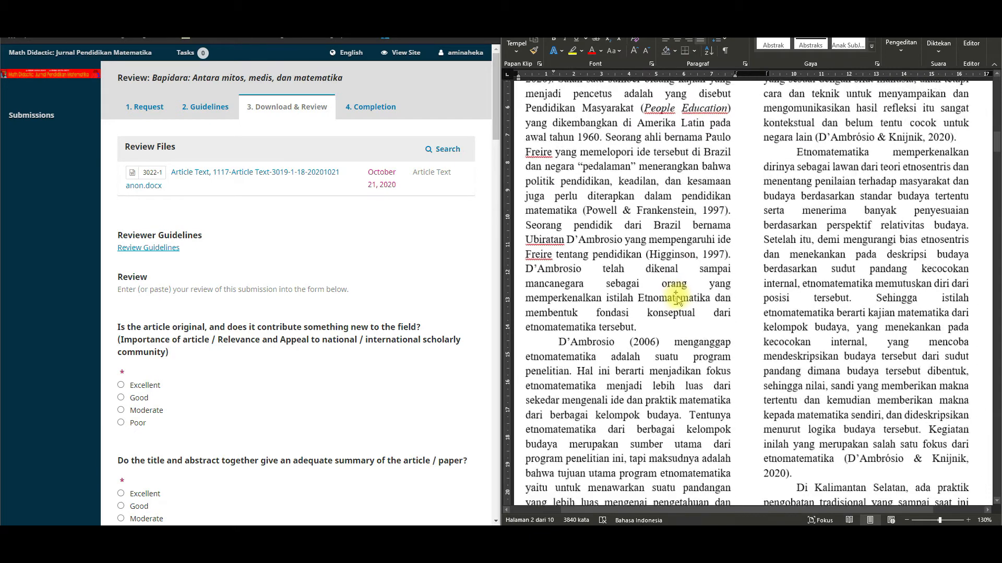
left_click(658, 283)
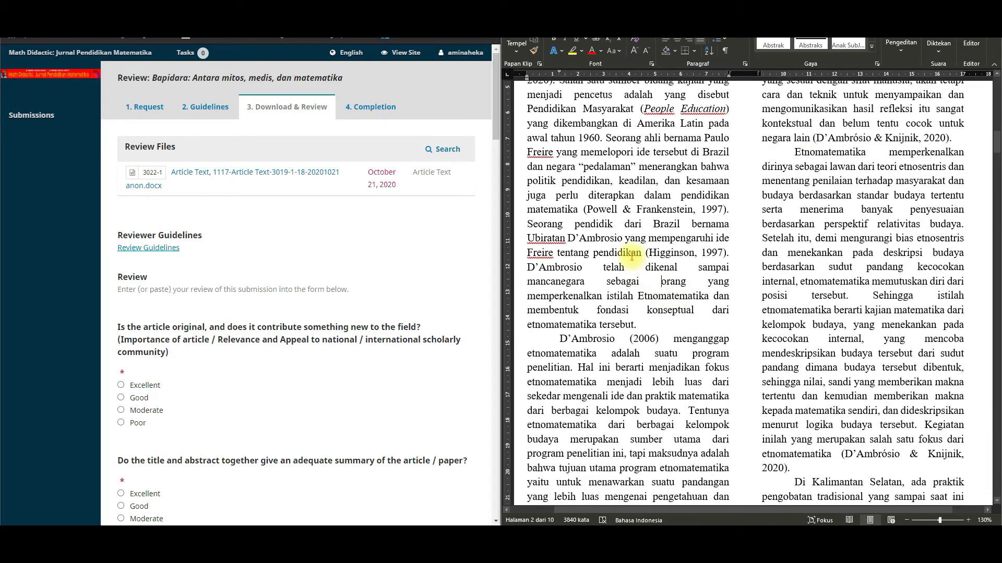
left_click(622, 239)
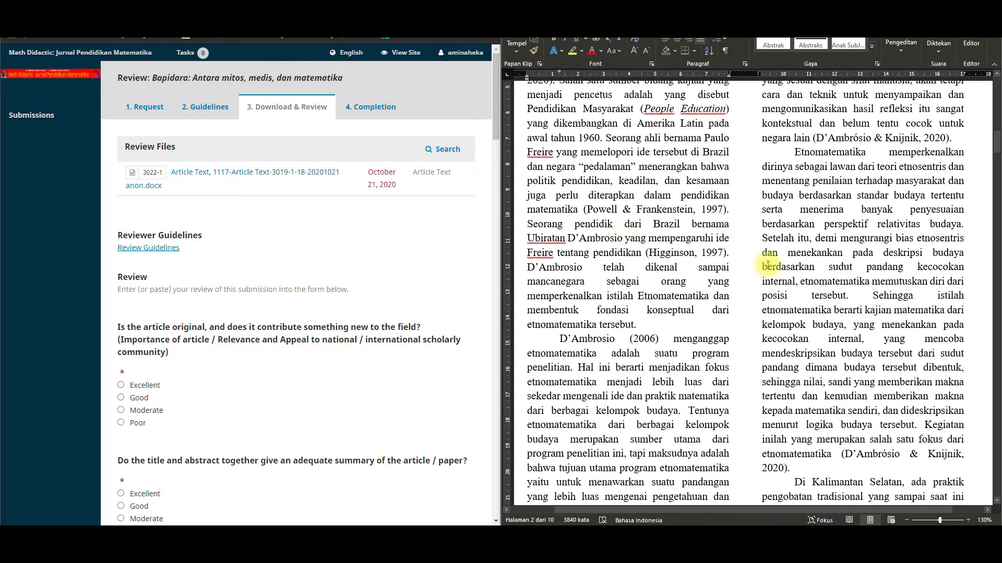
scroll(815, 261, "down", 2)
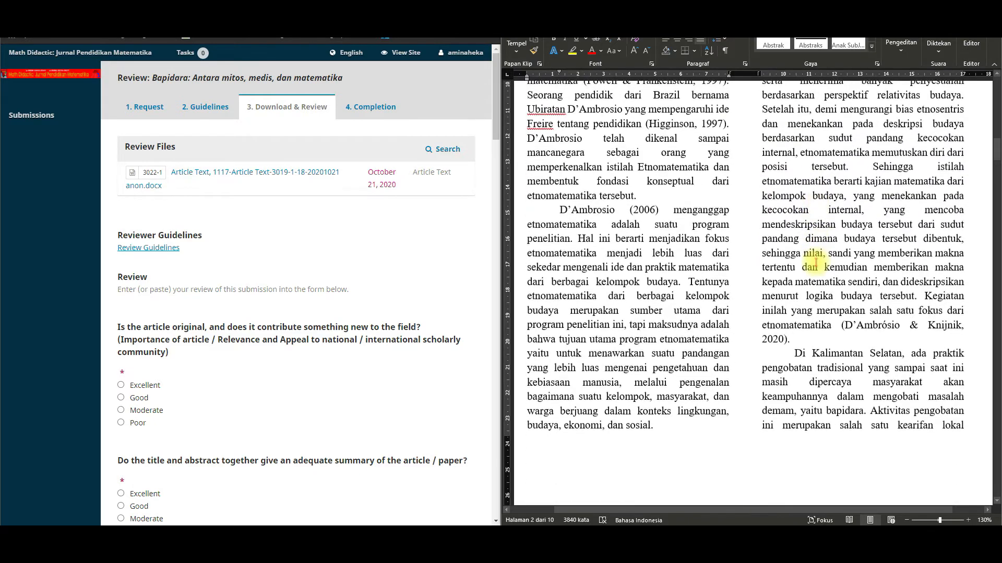
scroll(815, 263, "up", 5)
scroll(815, 263, "up", 2)
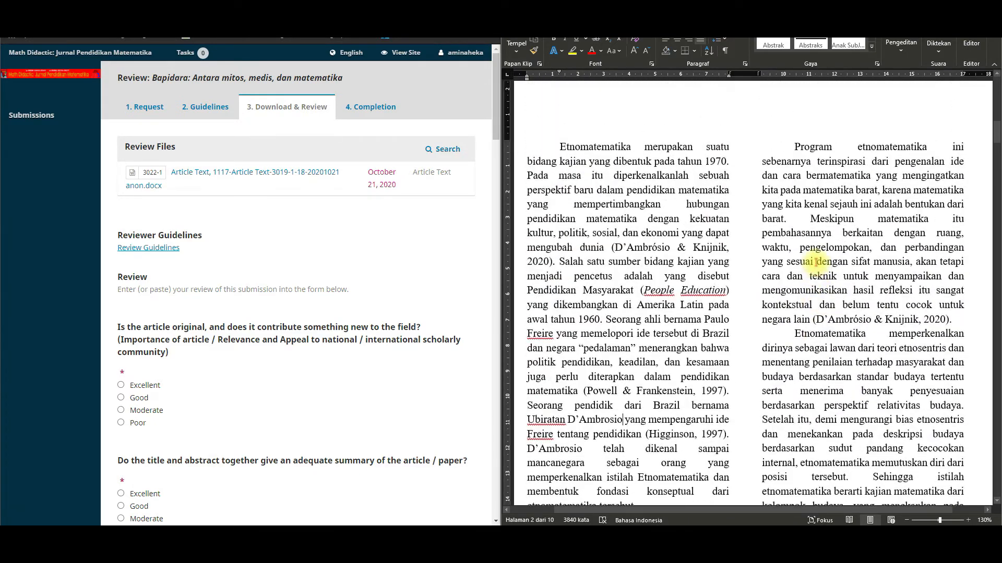
scroll(815, 262, "down", 4)
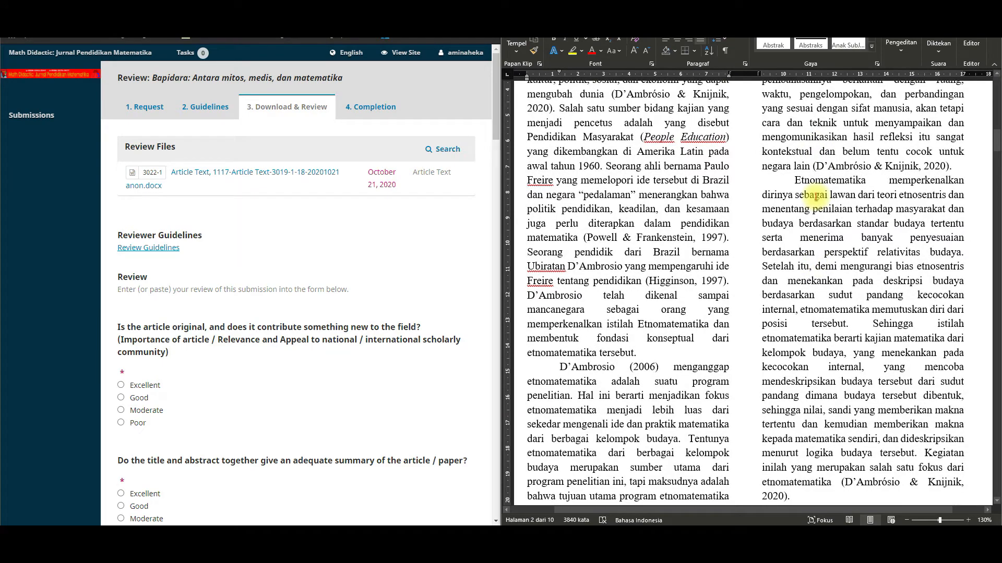
scroll(761, 290, "down", 5)
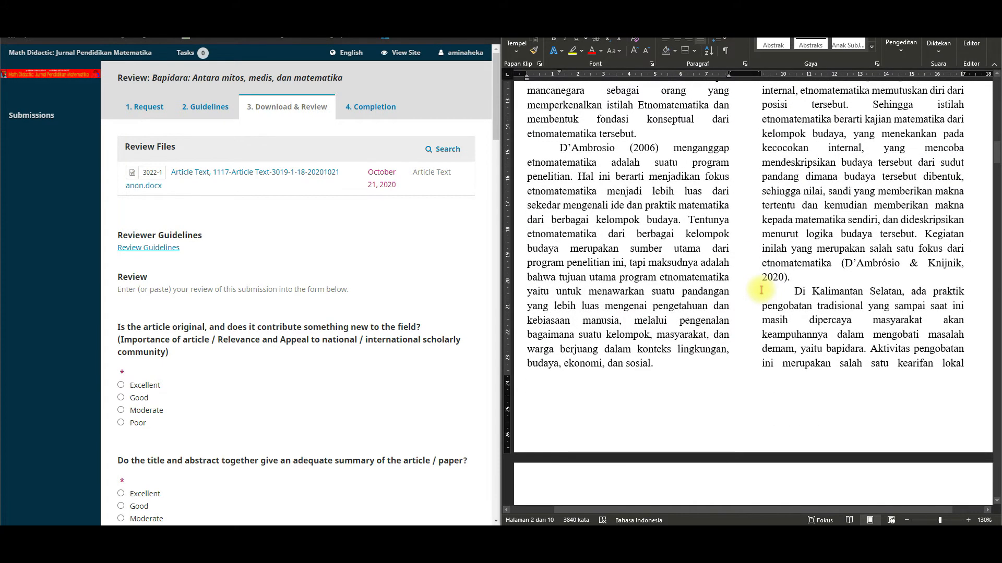
Step: Highlight in yellow the opening sentence of the page 2 paragraph starting "Etnomatematika memperkenalkan dirinya", through "perspektif relativitas budaya."
scroll(761, 291, "up", 6)
left_click(794, 231)
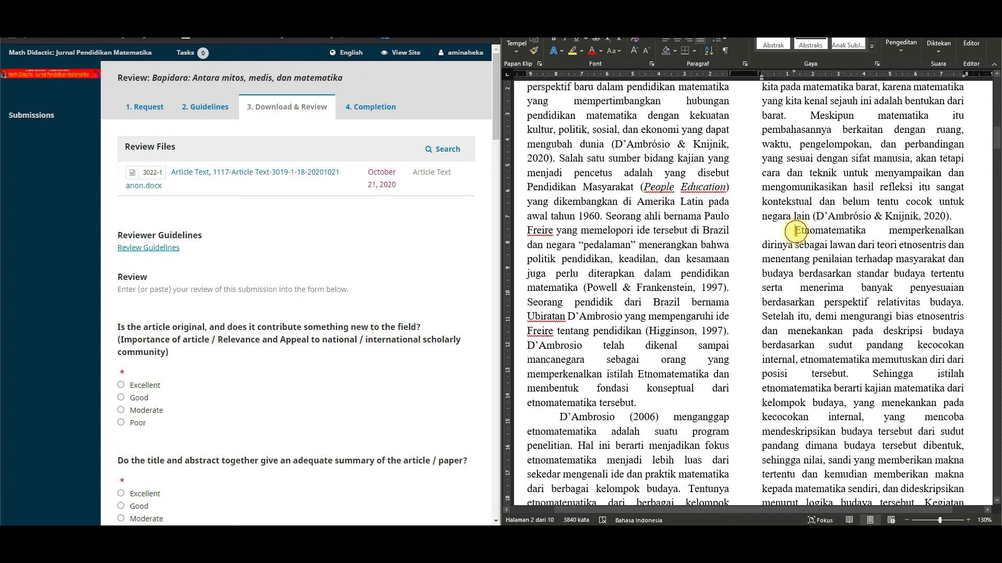
double_click(794, 231)
left_click(810, 253)
left_click(795, 231)
left_click_drag(794, 233, 964, 302)
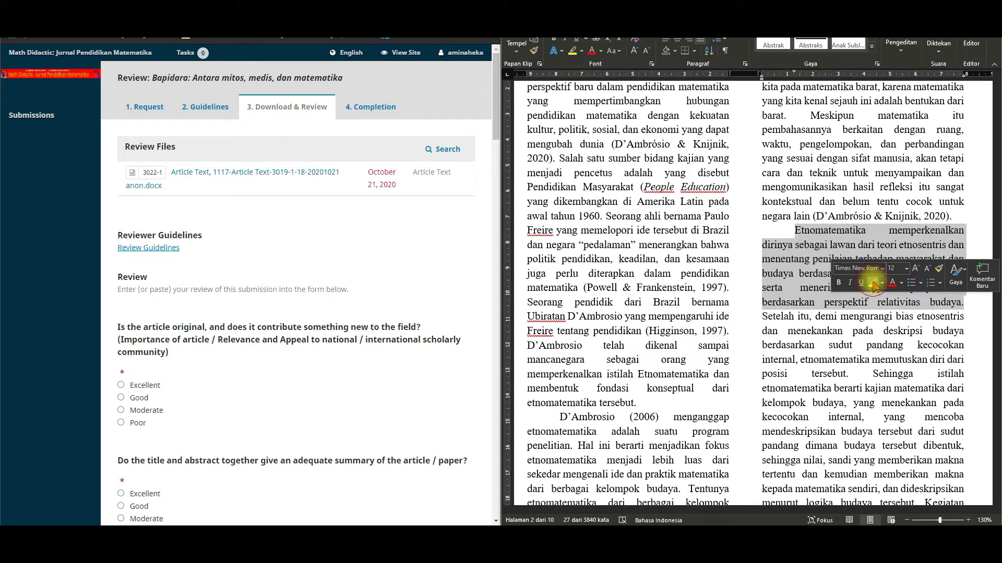
left_click(873, 283)
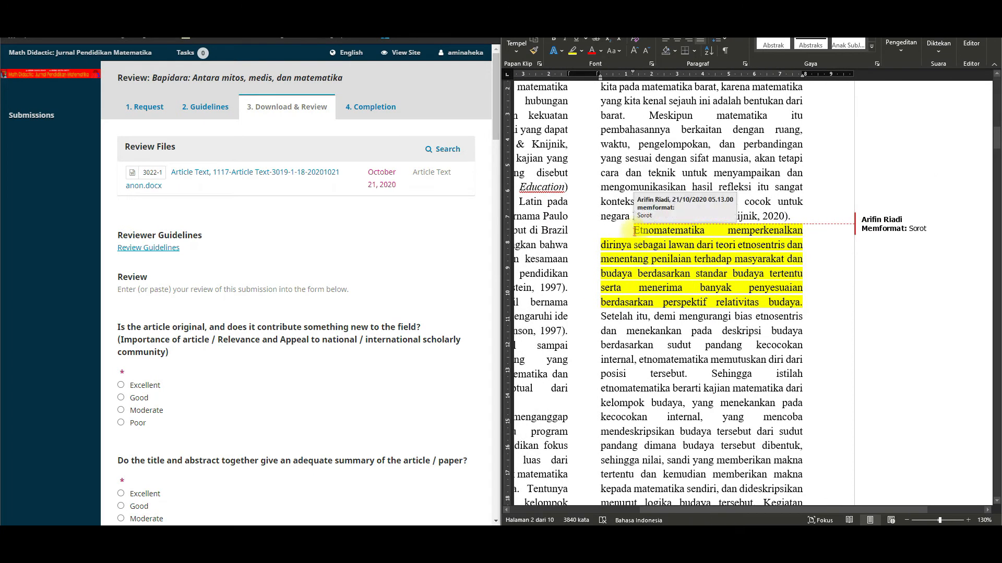
Step: Add a comment to the highlighted sentence reading "Tolong perjelas pada bagian ini dengan menambahkan referensi yang relevan"
left_click(635, 232)
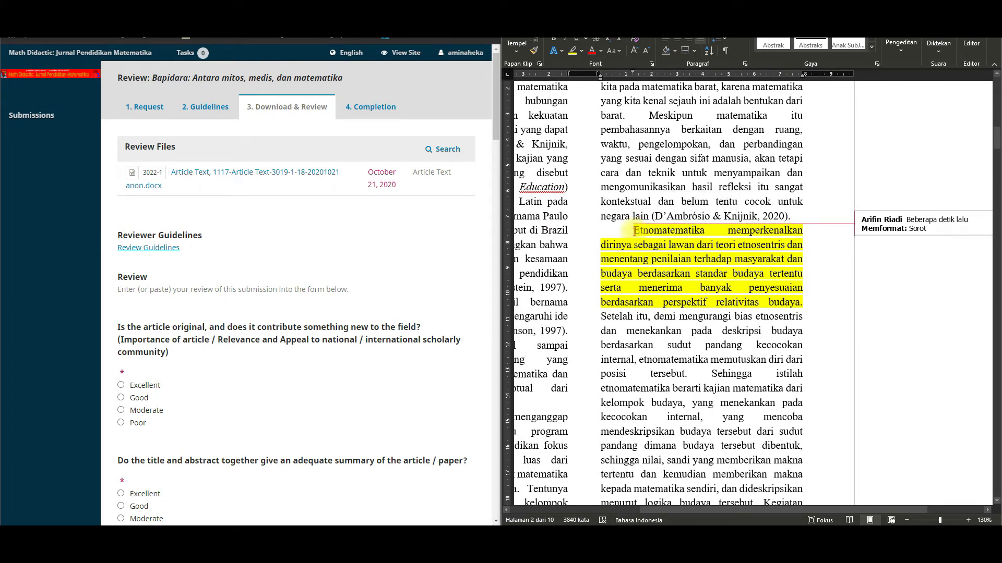
left_click_drag(635, 231, 832, 303)
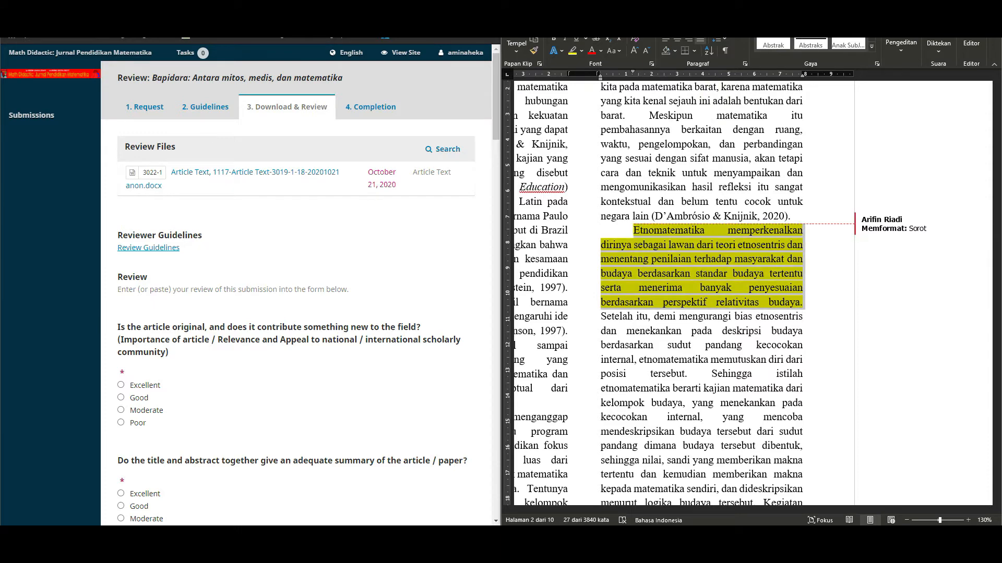
left_click_drag(683, 1, 554, 60)
left_click_drag(532, 54, 457, 52)
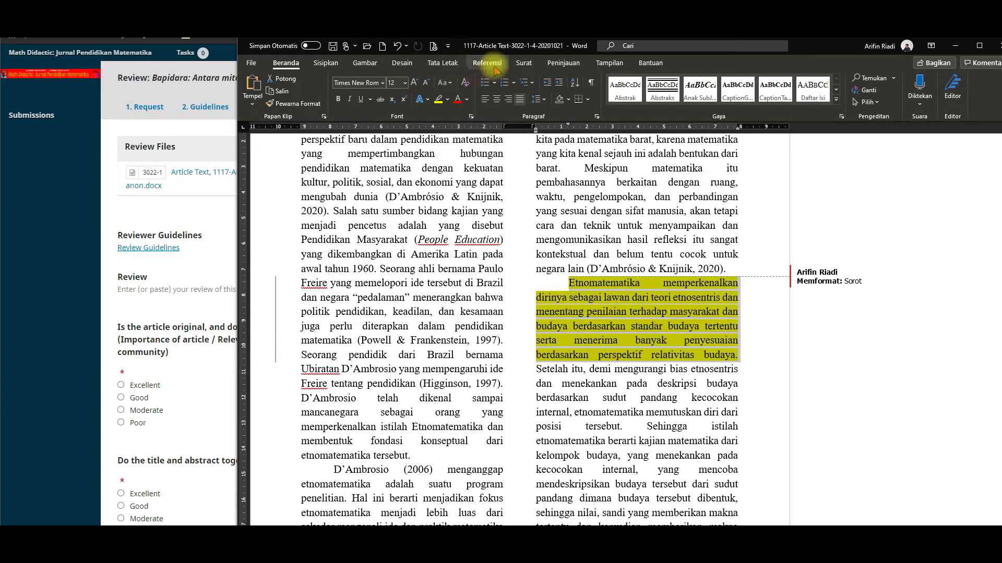
left_click(564, 64)
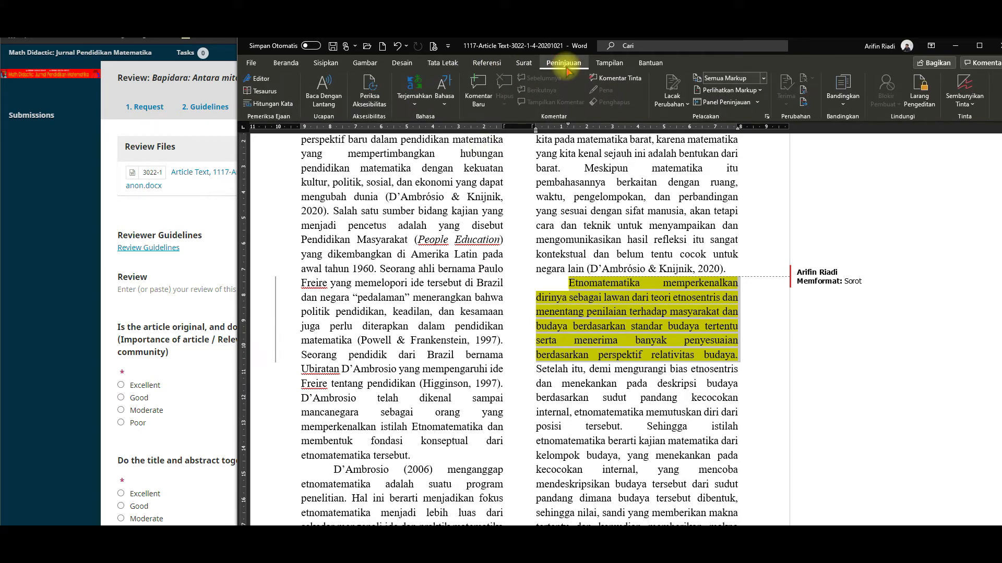
left_click(484, 104)
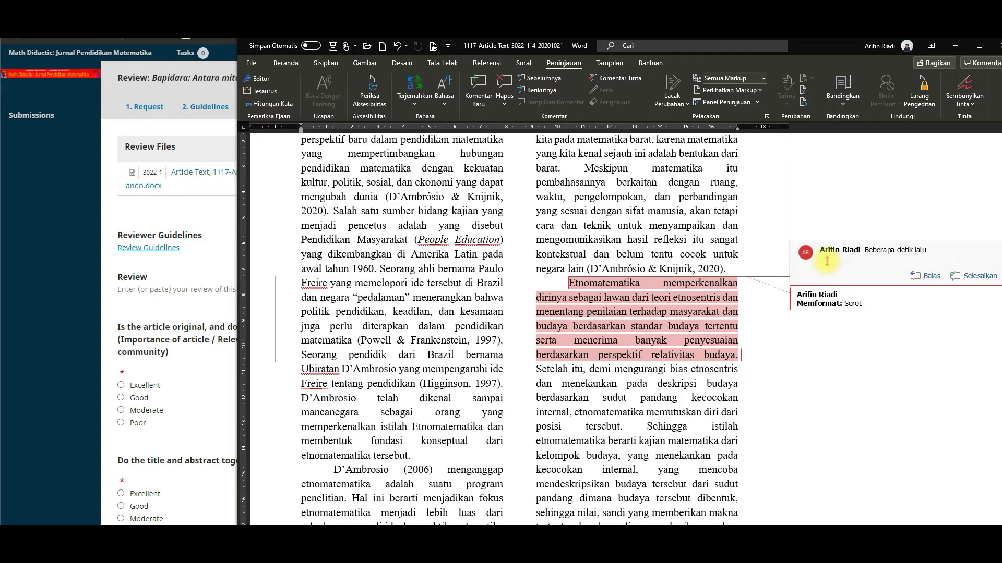
type("Tolong perjelas pada bagian ini")
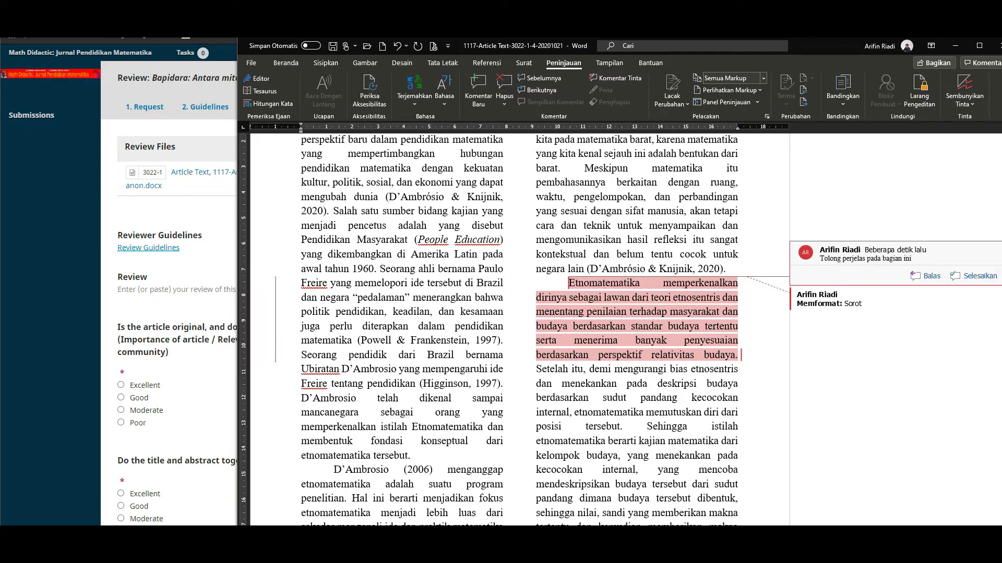
type("dengan menambahkan refreerensi ")
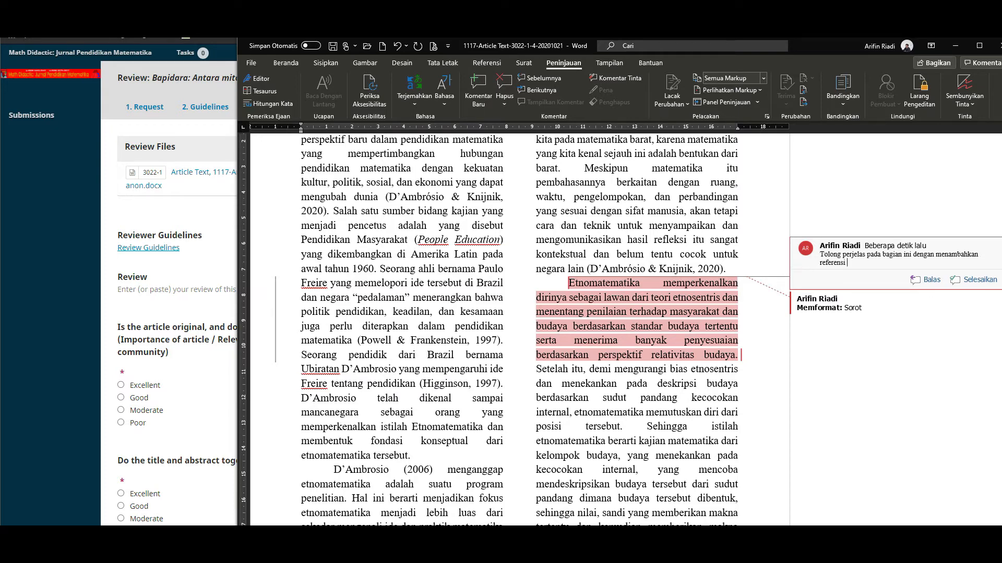
type("yang relevan")
left_click(622, 394)
Step: Look over the commented passage and the manuscript's following pages, including the figures and the description of the bapidara treatment
scroll(473, 321, "down", 3)
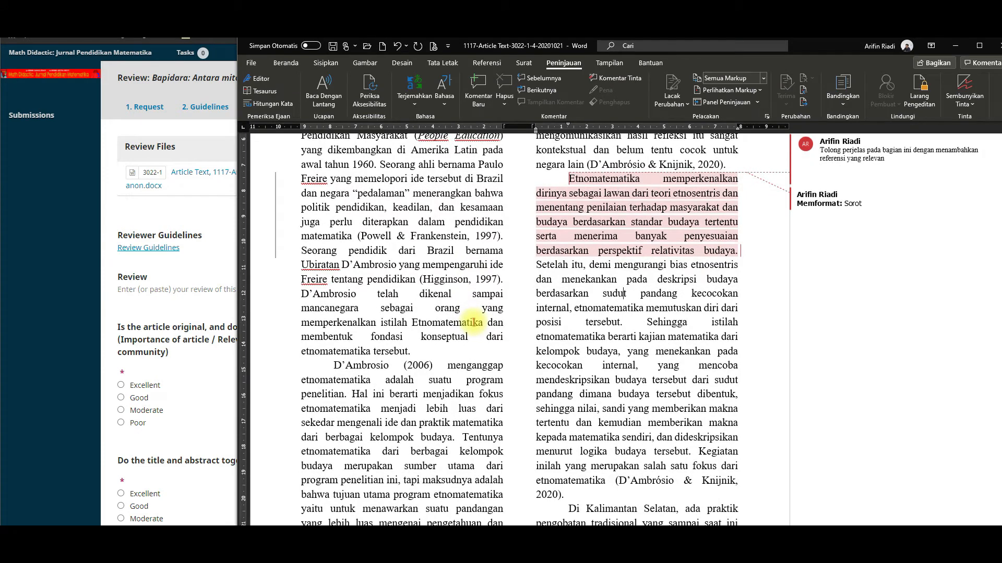
left_click(476, 334)
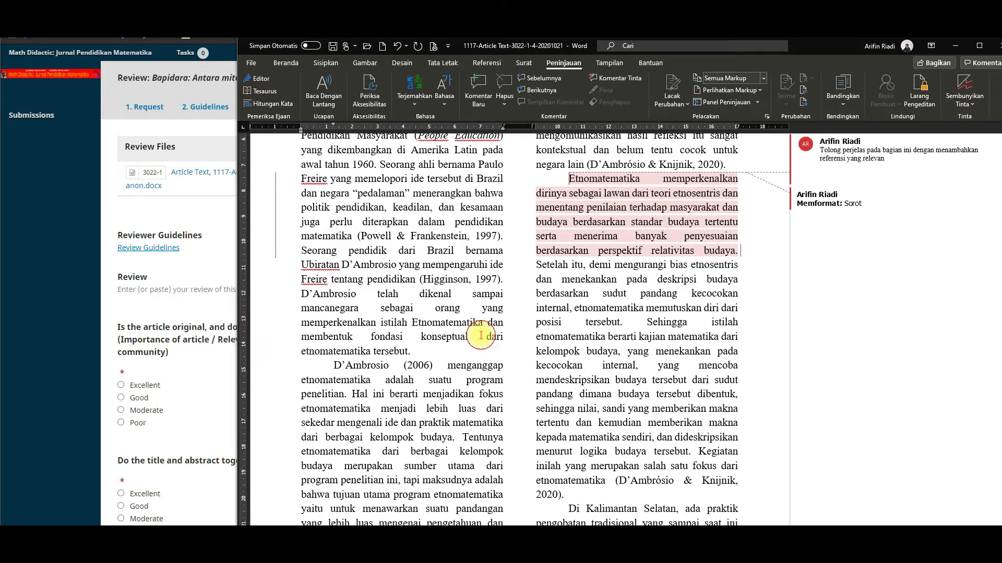
left_click(578, 322)
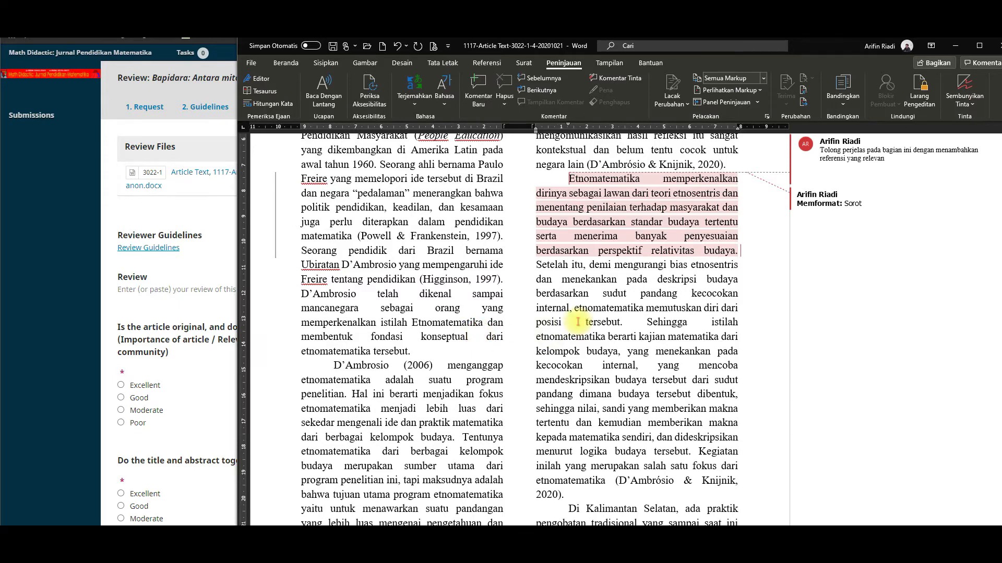
scroll(578, 321, "up", 2)
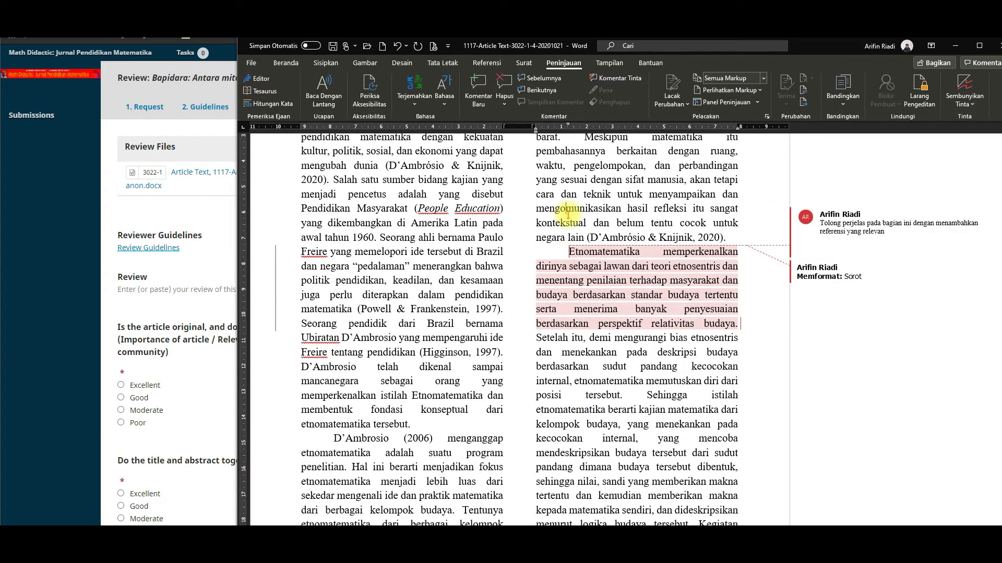
left_click(445, 293)
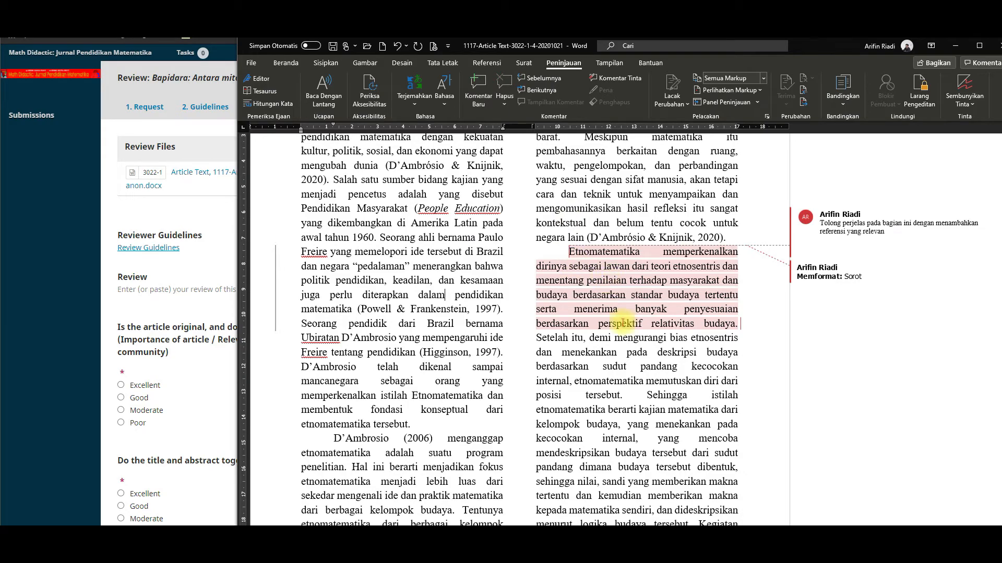
scroll(622, 324, "down", 15)
scroll(622, 324, "down", 15)
scroll(622, 323, "down", 8)
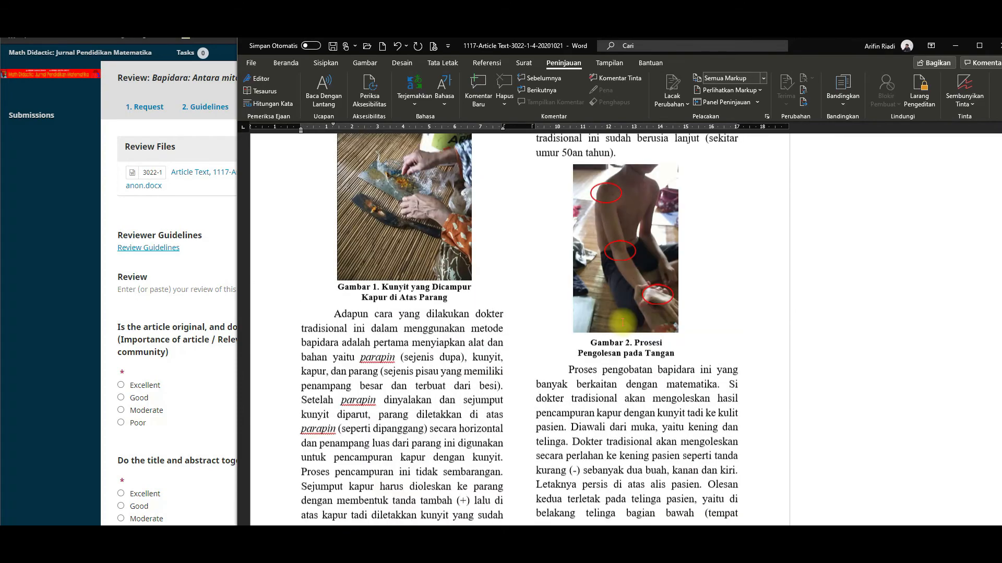
scroll(623, 322, "down", 20)
scroll(623, 322, "up", 15)
scroll(623, 322, "up", 10)
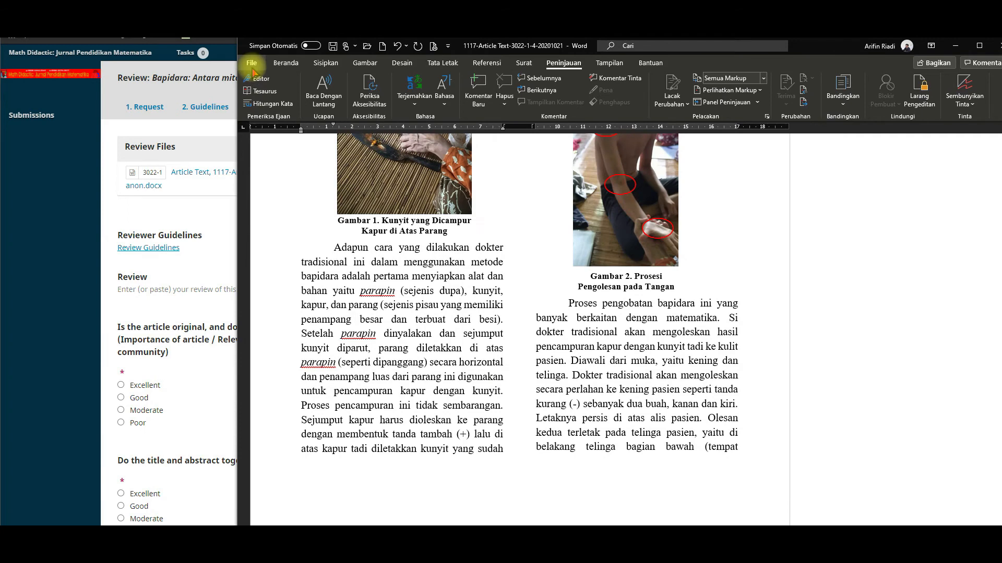
left_click(253, 69)
left_click(289, 205)
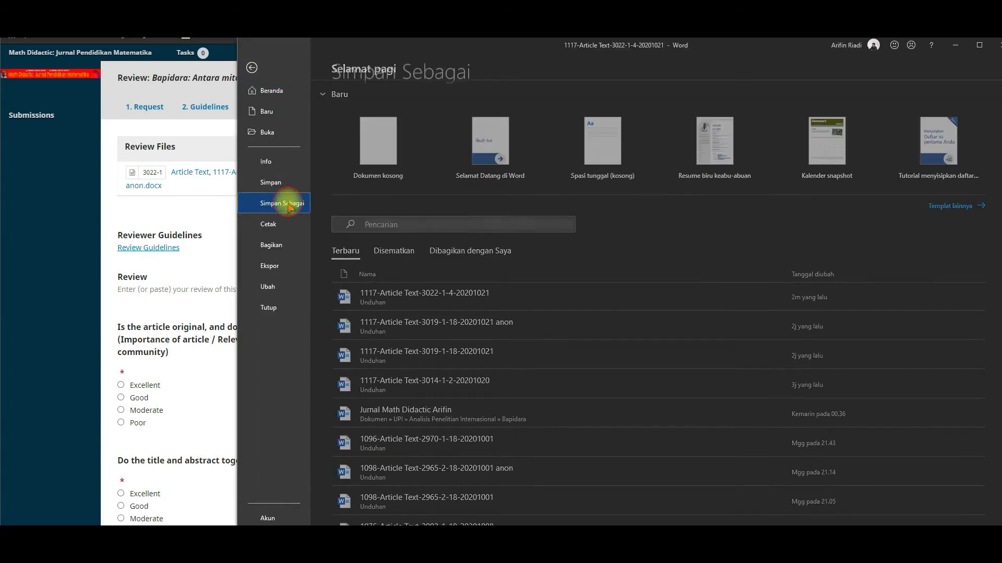
left_click(633, 116)
left_click(645, 116)
type("review")
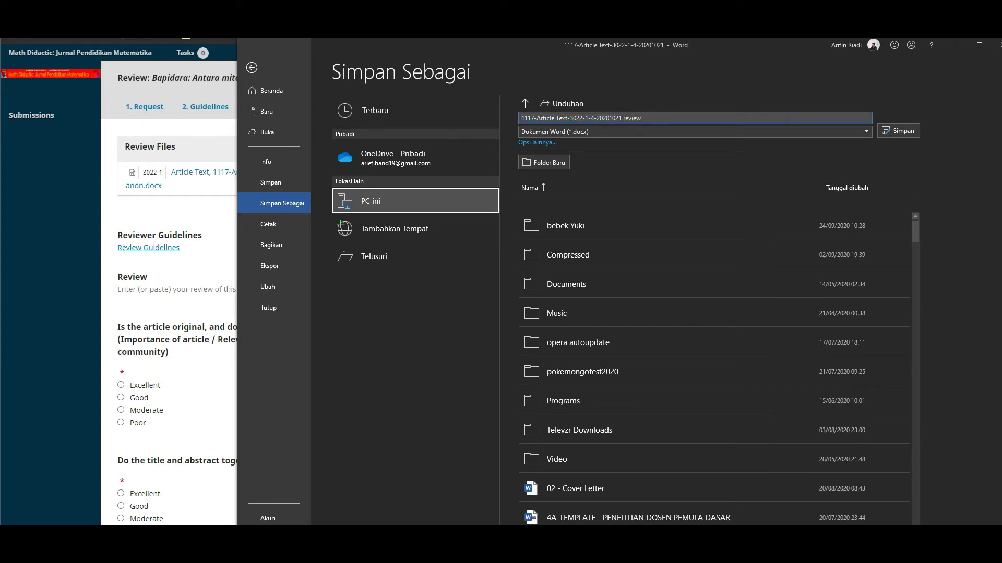
key("Return")
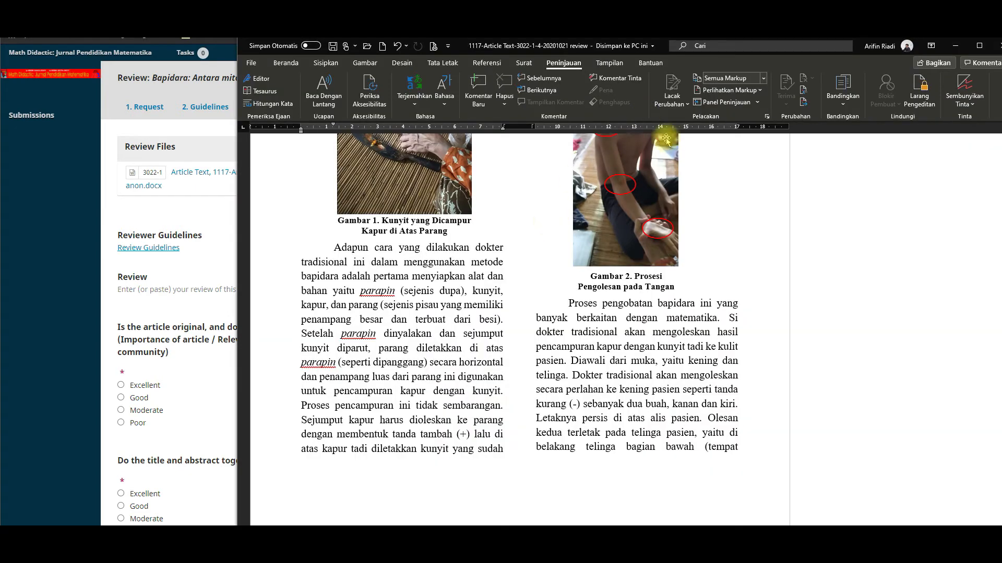
Step: Switch to the journal's review form in the browser and rate the article's originality and contribution to the field as Moderate
left_click(216, 218)
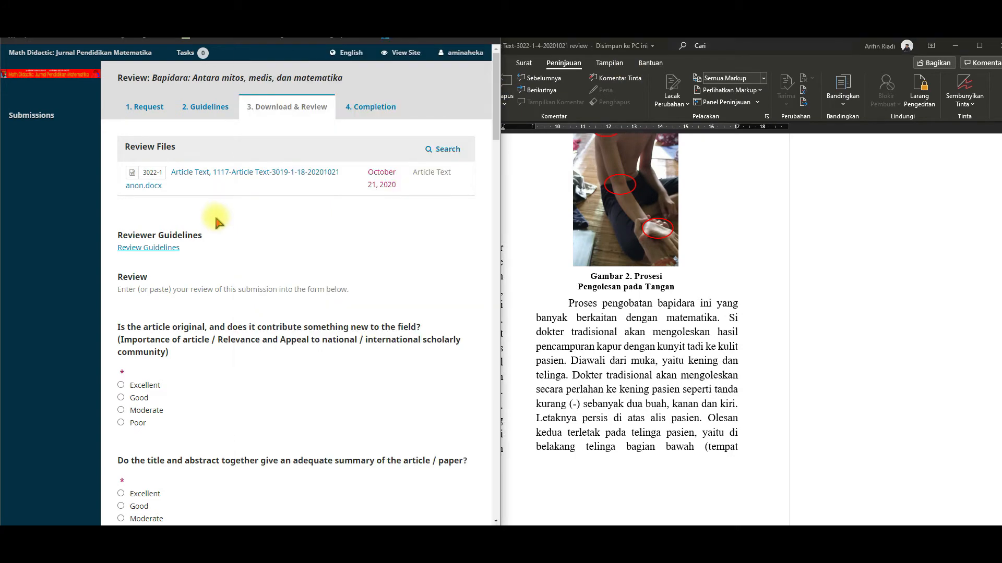
left_click(604, 337)
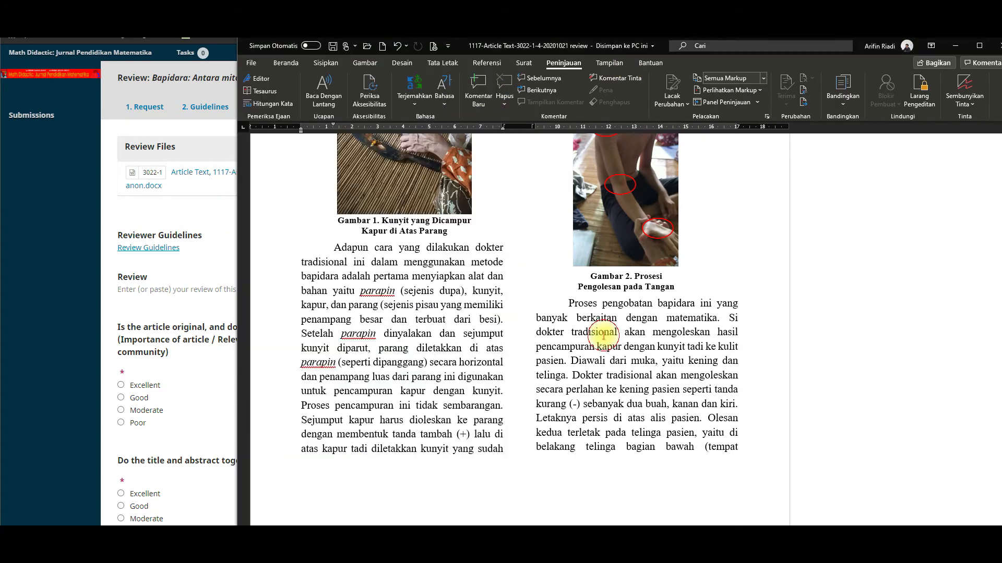
left_click(223, 259)
scroll(264, 253, "down", 3)
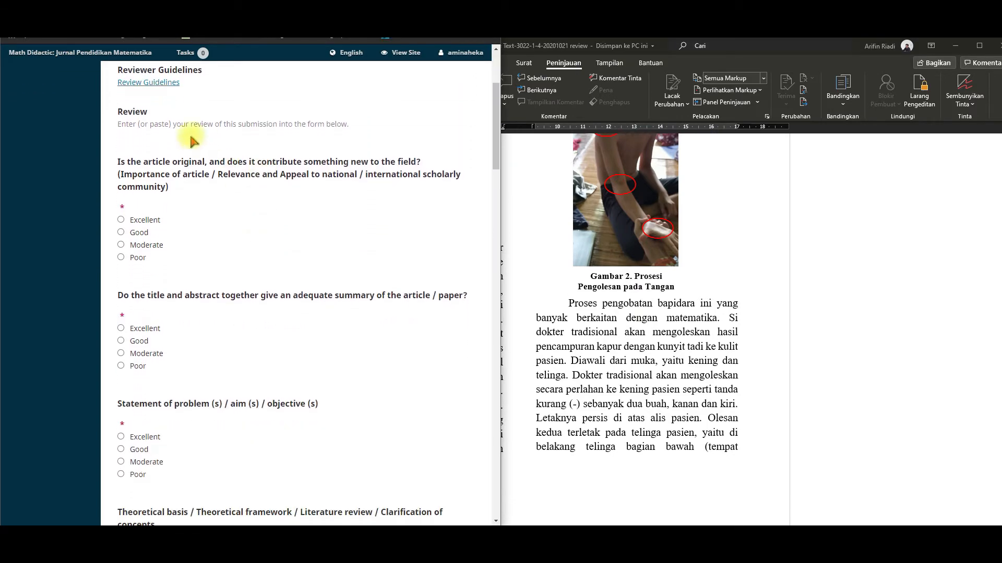
scroll(218, 209, "down", 2)
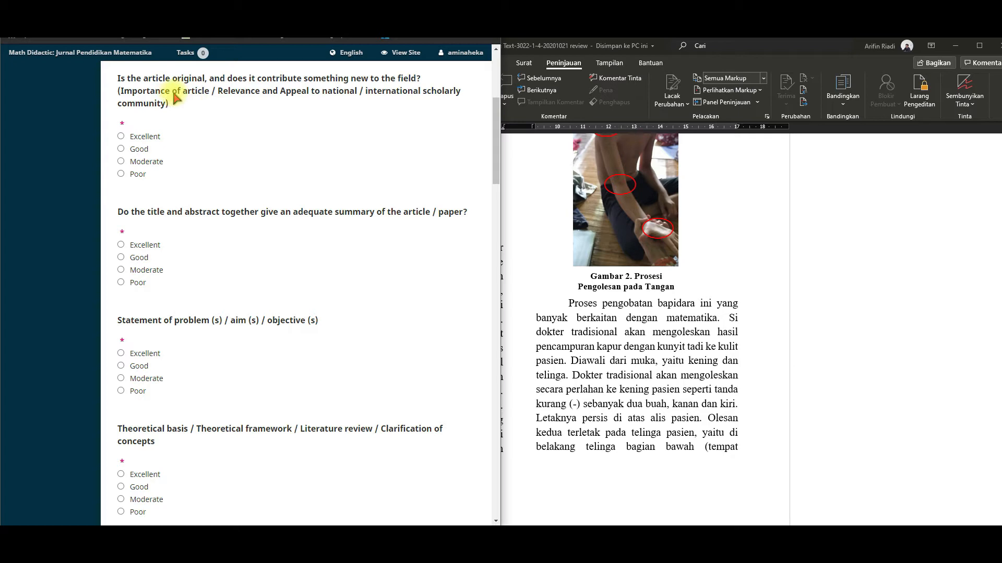
scroll(206, 109, "up", 1)
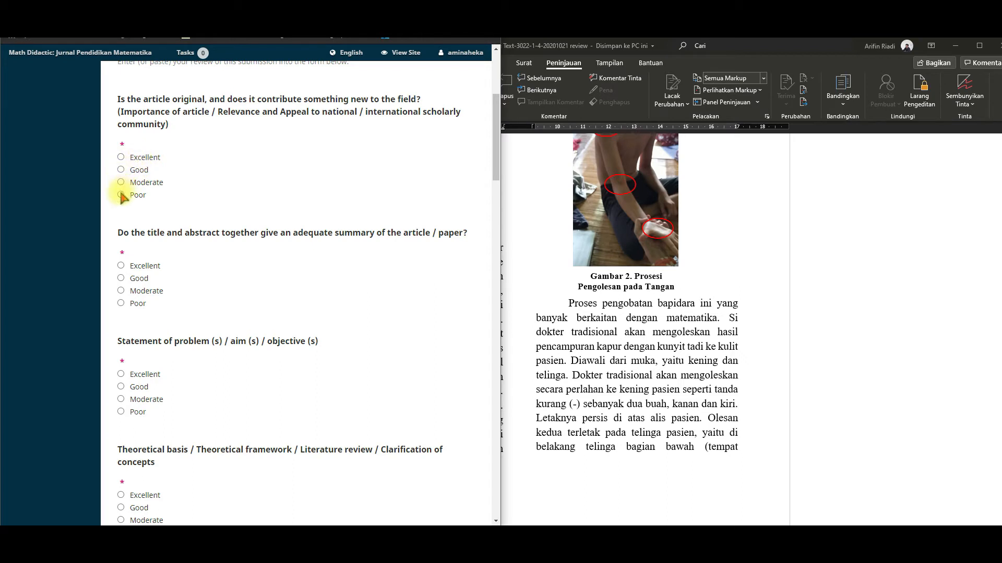
left_click(190, 180)
left_click(142, 169)
left_click(136, 185)
Step: Rate the statement of problem, aim and objective as Moderate and the theoretical basis and literature review as Good
scroll(188, 196, "down", 3)
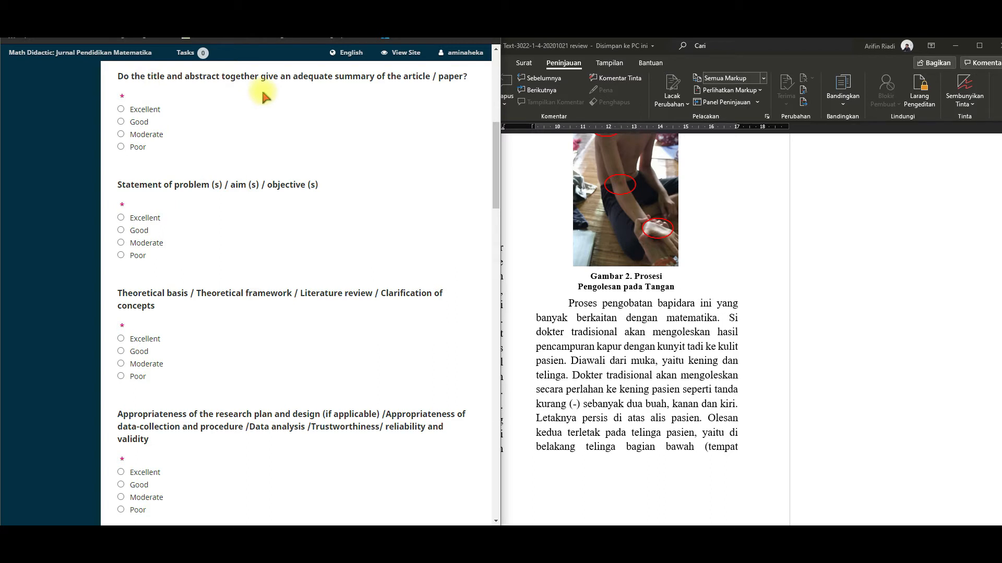
scroll(152, 128, "down", 2)
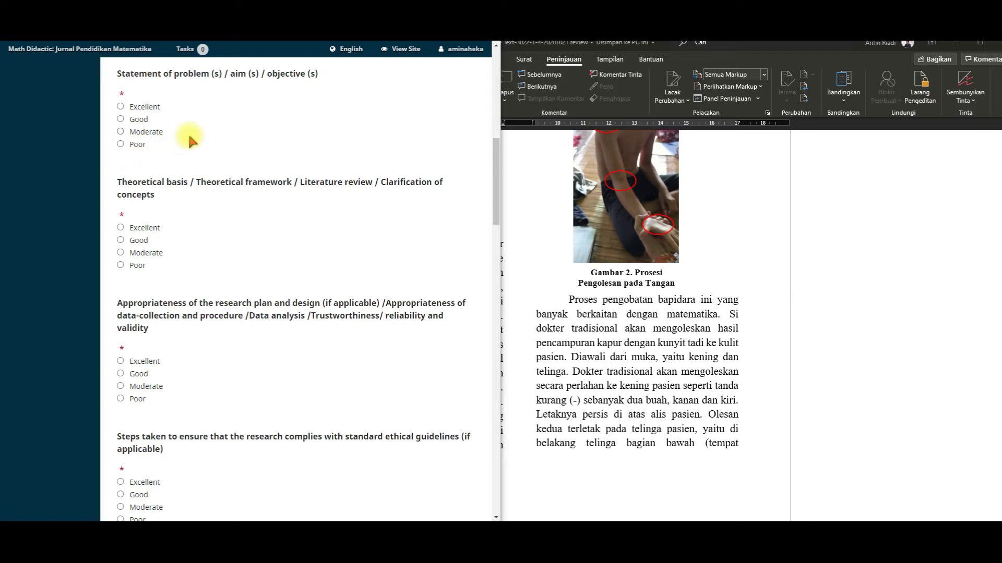
left_click(135, 122)
left_click(137, 133)
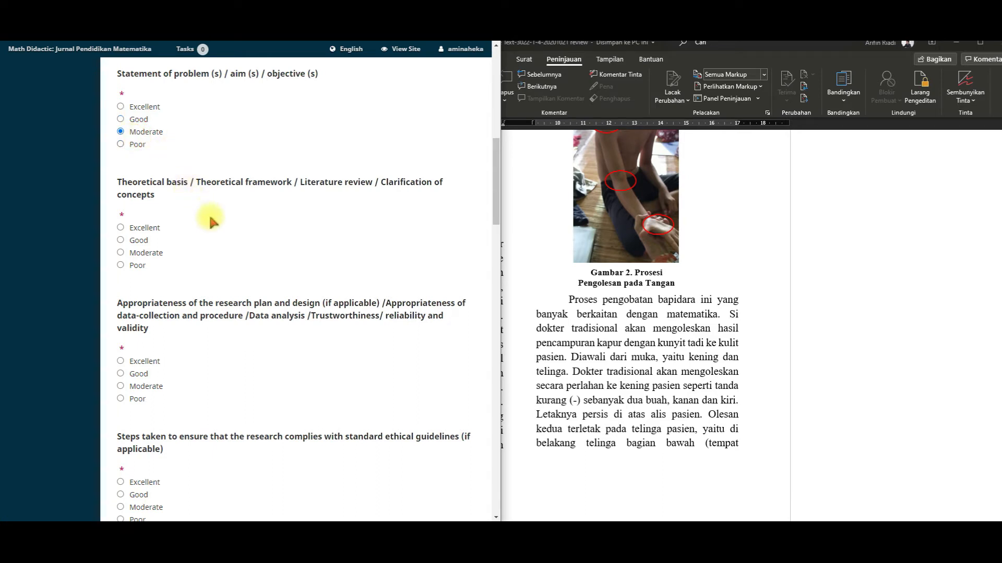
left_click(146, 241)
Step: Rate the appropriateness of the research plan, data collection, analysis and validity as Good
scroll(244, 270, "down", 4)
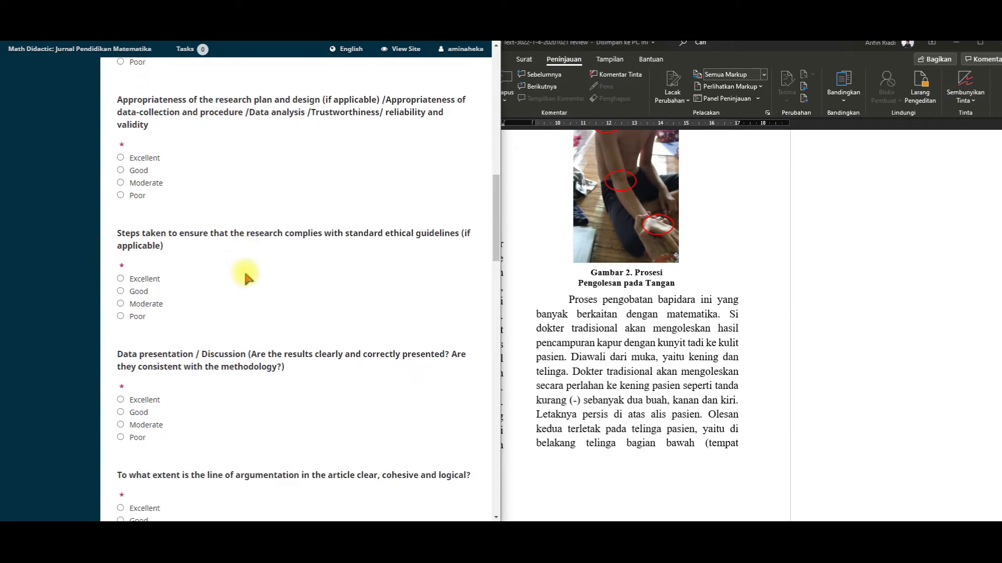
scroll(245, 275, "down", 1)
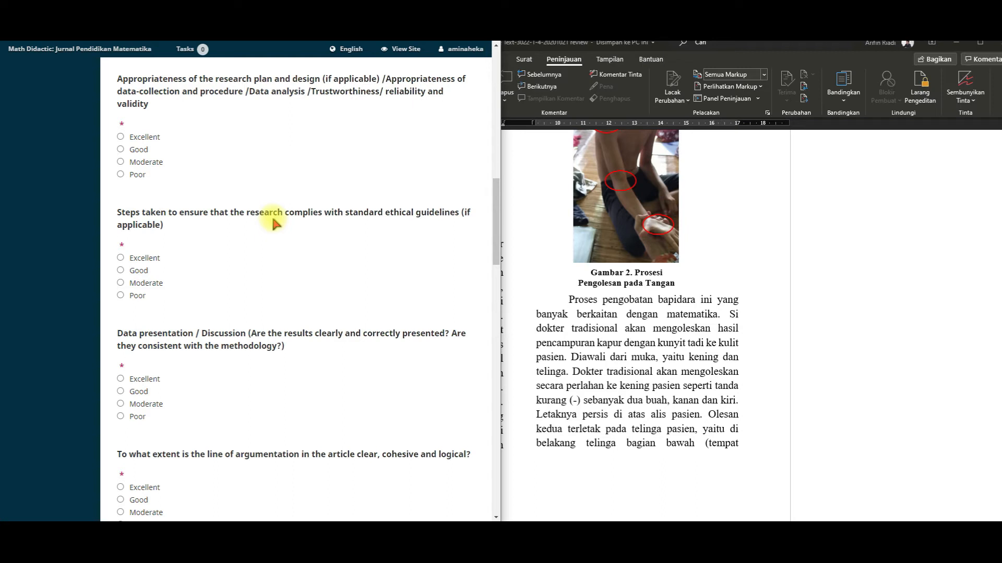
scroll(287, 180, "down", 1)
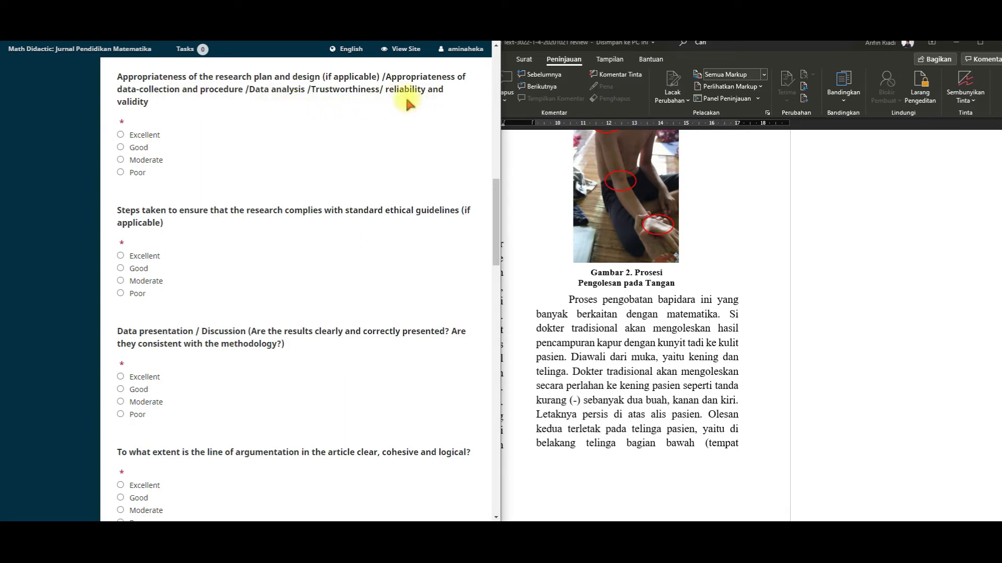
left_click(142, 151)
Step: Rate the steps taken to comply with standard ethical guidelines as Good
scroll(207, 172, "down", 3)
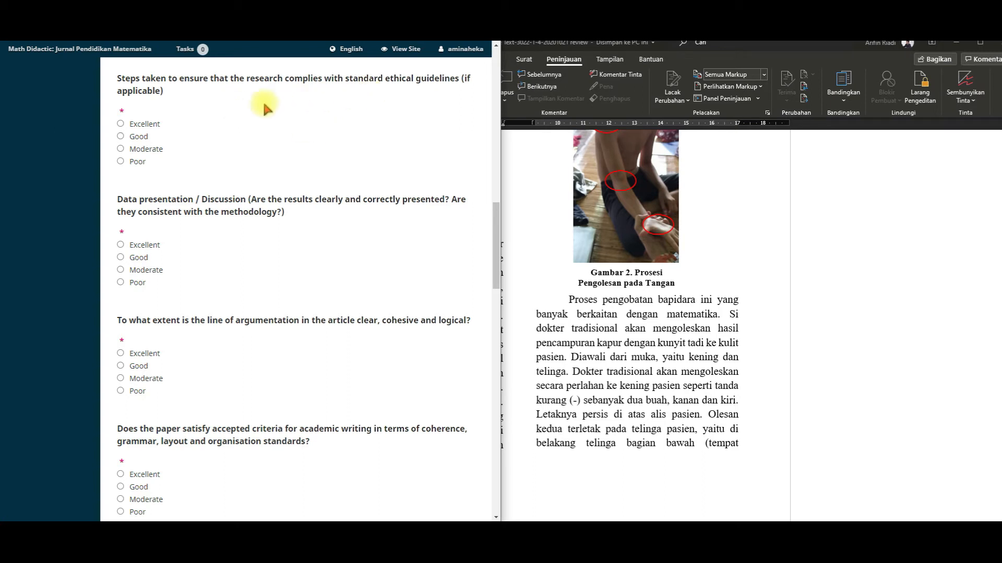
scroll(241, 118, "down", 1)
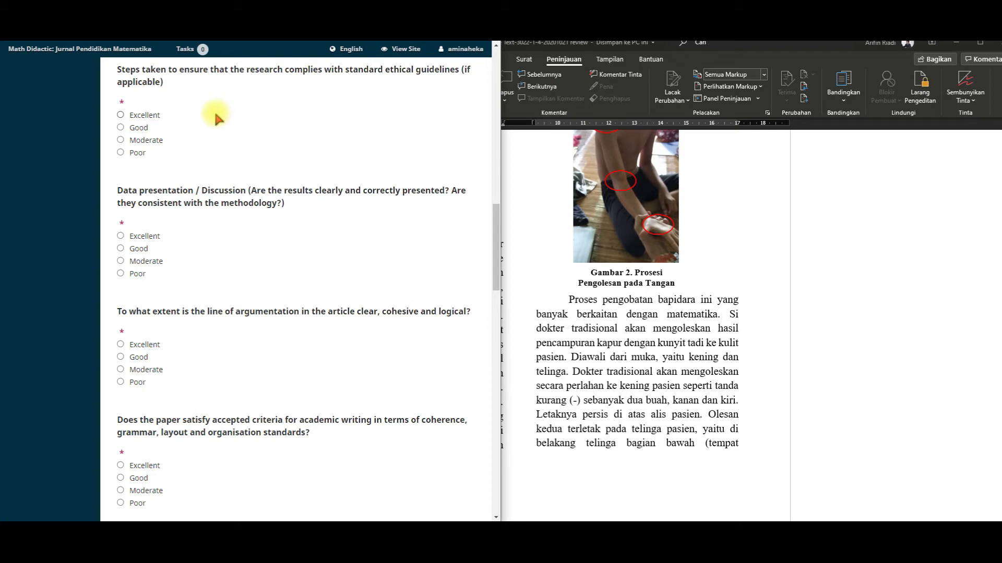
scroll(214, 109, "down", 1)
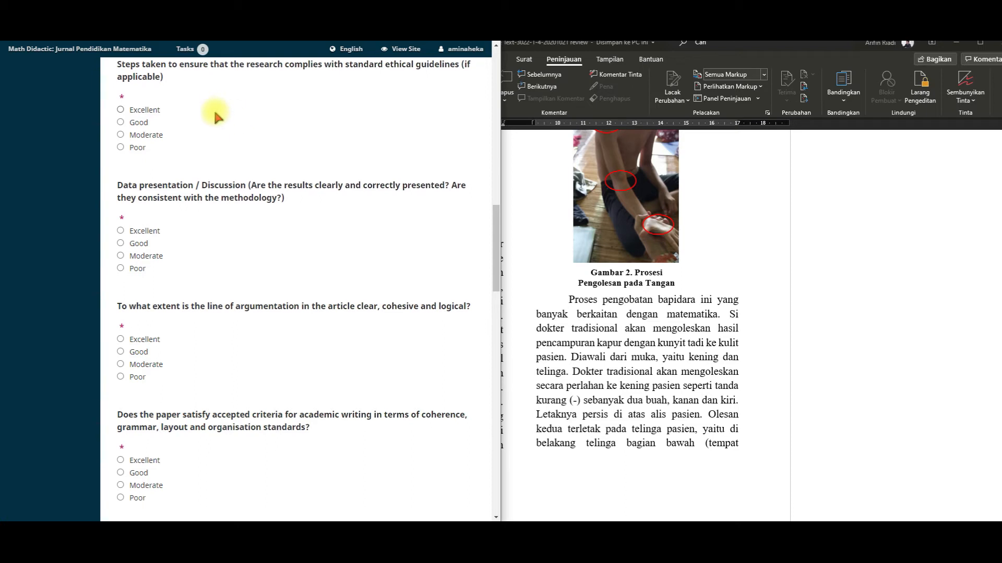
scroll(214, 109, "down", 1)
left_click(121, 114)
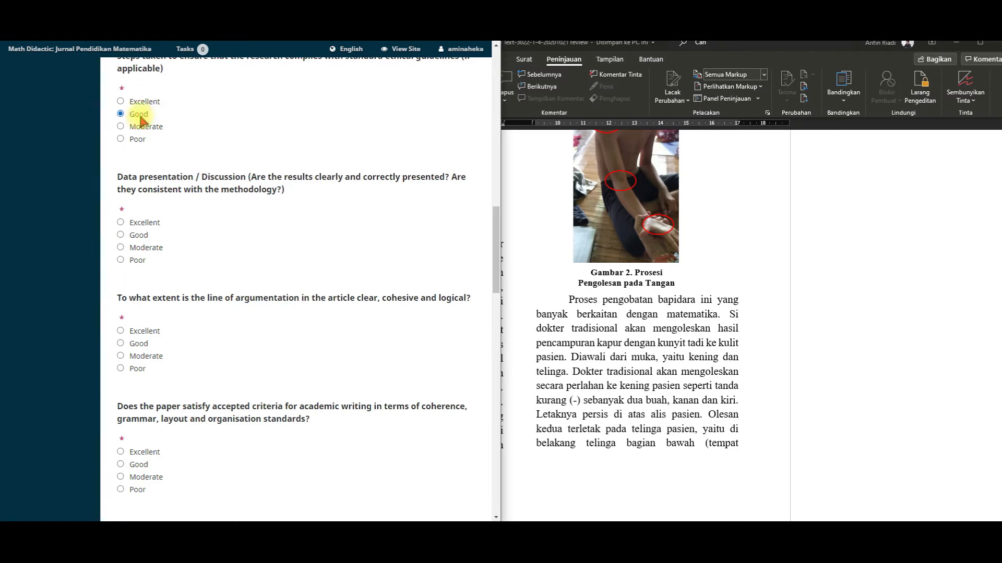
Step: Rate the data presentation and discussion as Good, and the clarity and logic of the line of argumentation as Good
scroll(278, 209, "down", 2)
scroll(280, 214, "down", 1)
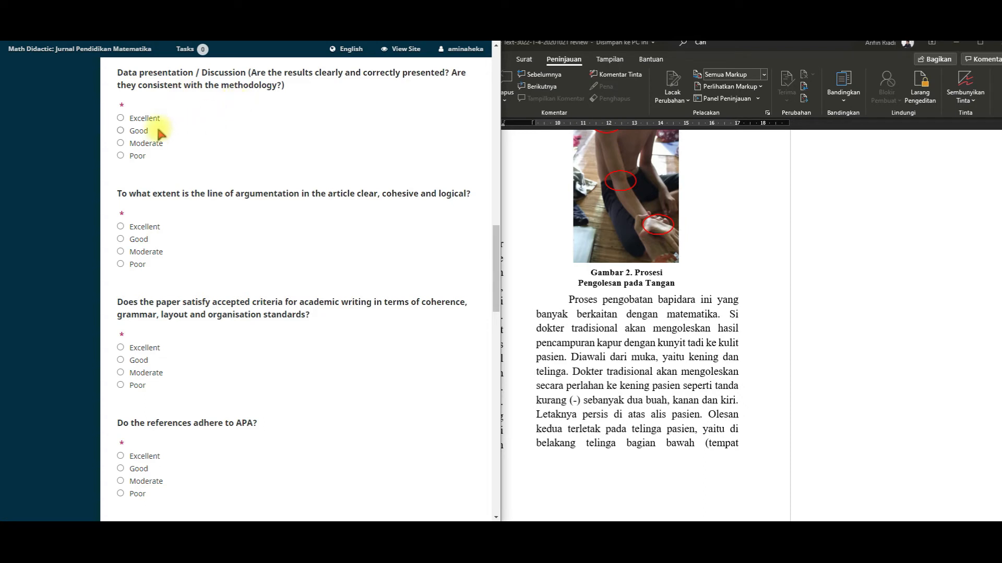
left_click(128, 131)
scroll(273, 208, "down", 2)
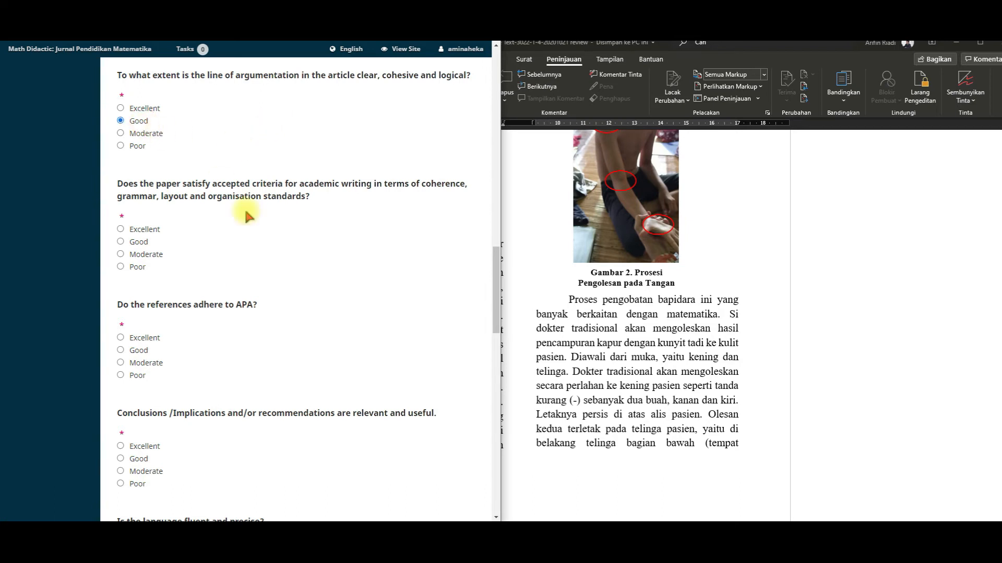
Step: Rate the academic writing criteria for coherence, grammar and layout as Good and the references' adherence to APA as Excellent
scroll(246, 213, "down", 2)
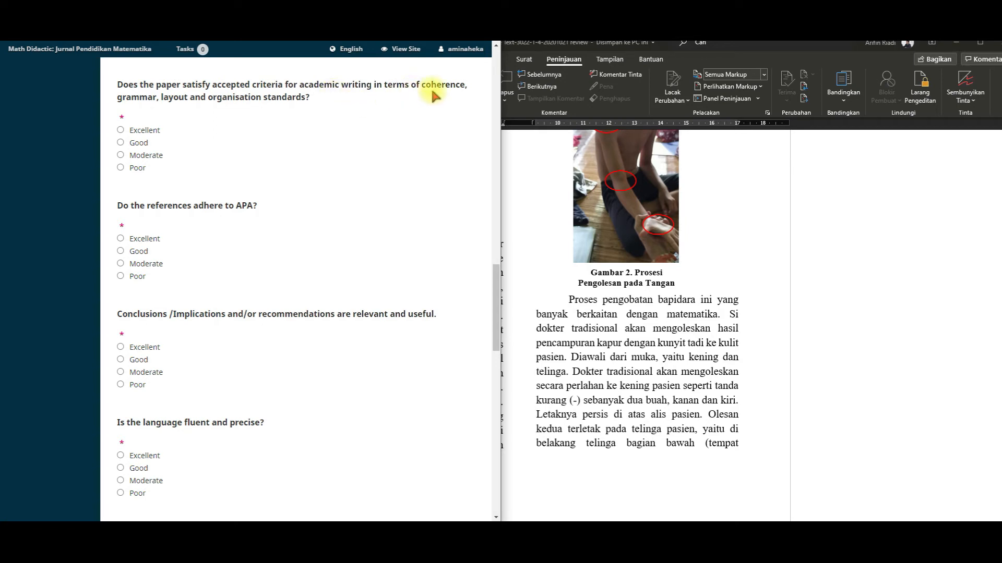
scroll(432, 91, "down", 1)
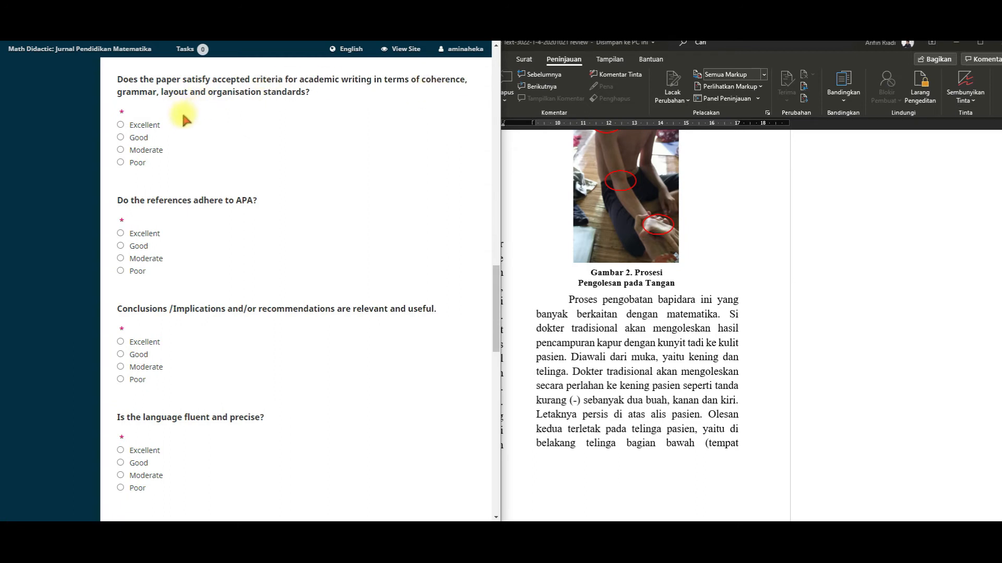
left_click(145, 138)
scroll(244, 164, "down", 3)
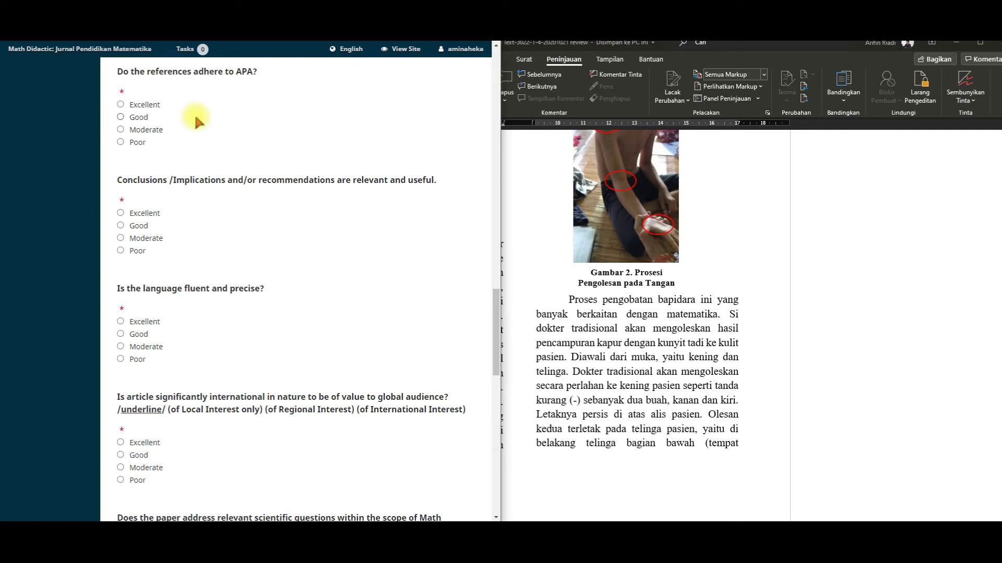
left_click(139, 116)
left_click(139, 104)
Step: Rate the relevance of the conclusions and recommendations as Good and the fluency and precision of the language as Good
scroll(271, 200, "down", 1)
scroll(271, 196, "down", 1)
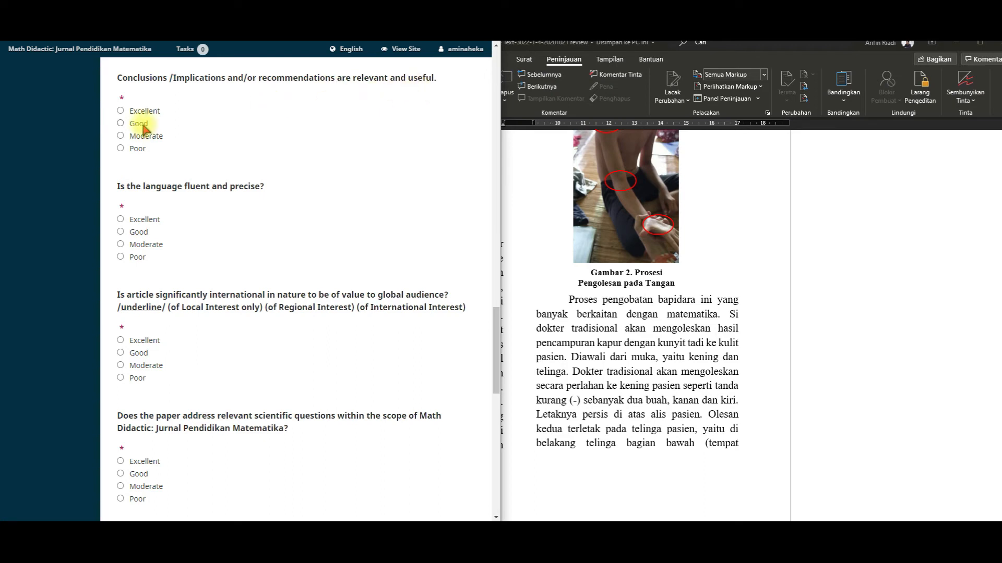
scroll(243, 187, "down", 3)
scroll(245, 192, "up", 1)
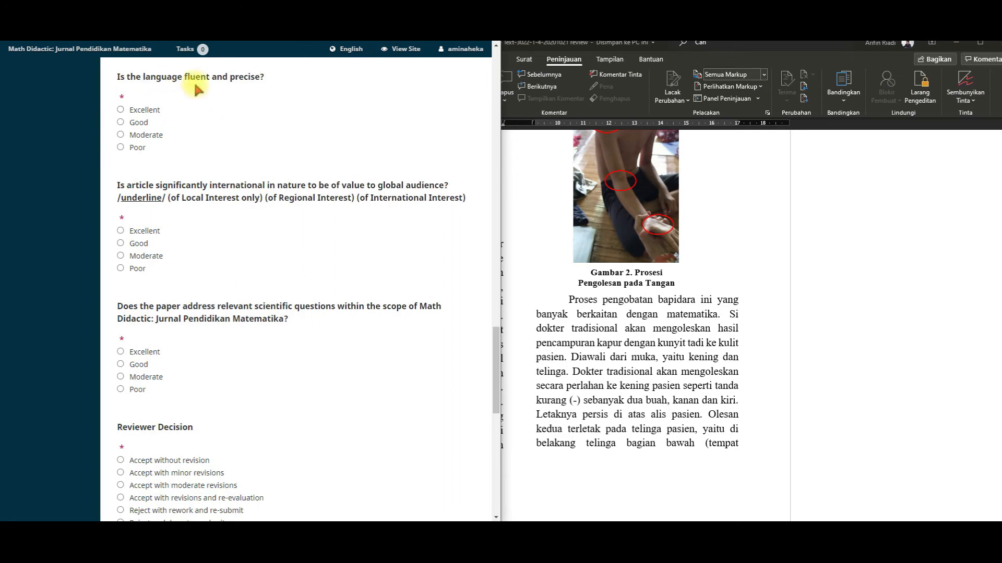
left_click(139, 122)
Step: Rate the article's international value as Good and its relevance to the scope of Math Didactic as Good
scroll(237, 223, "down", 2)
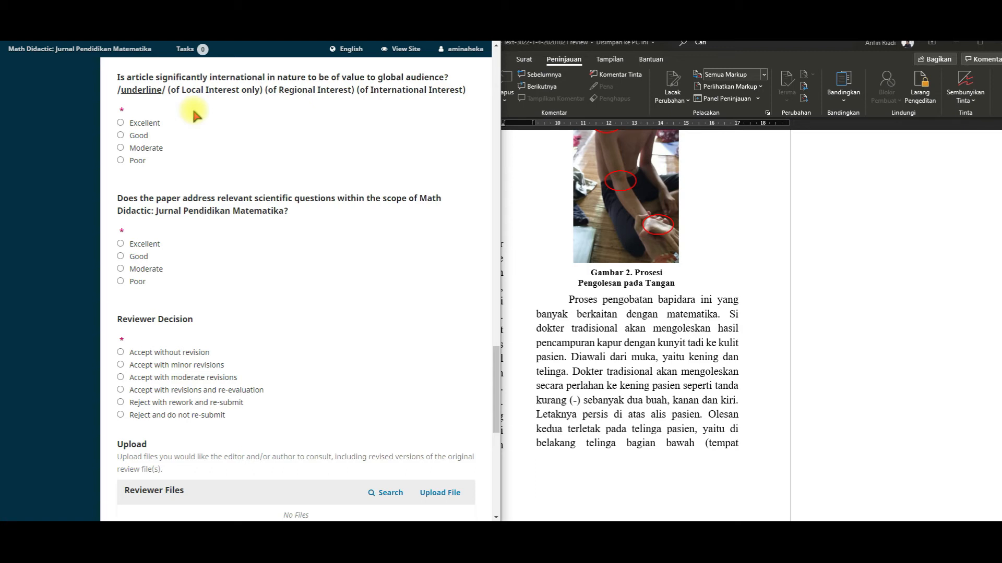
left_click(143, 137)
scroll(202, 140, "down", 2)
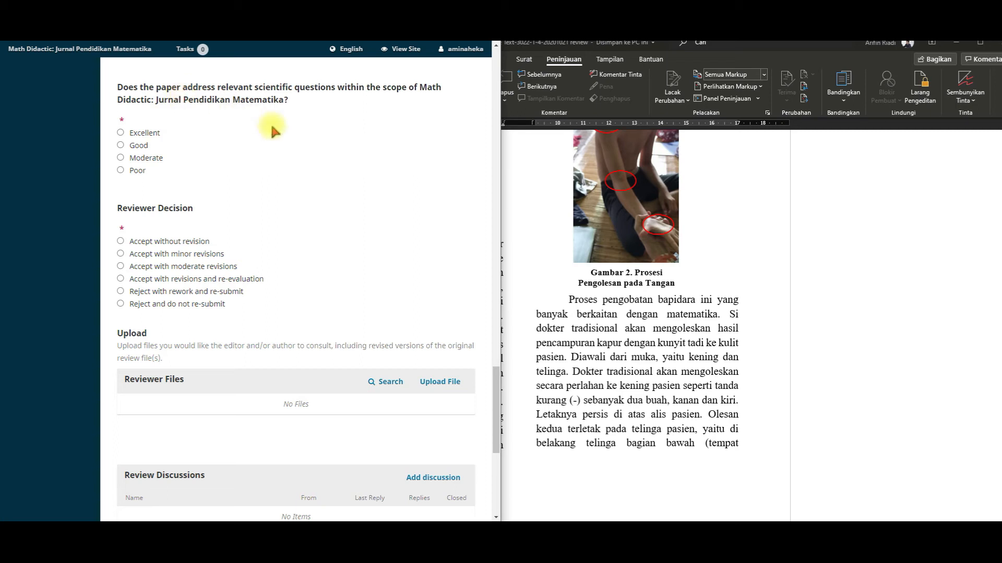
left_click(138, 145)
Step: Set the reviewer decision to Accept with moderate revisions
scroll(259, 189, "down", 2)
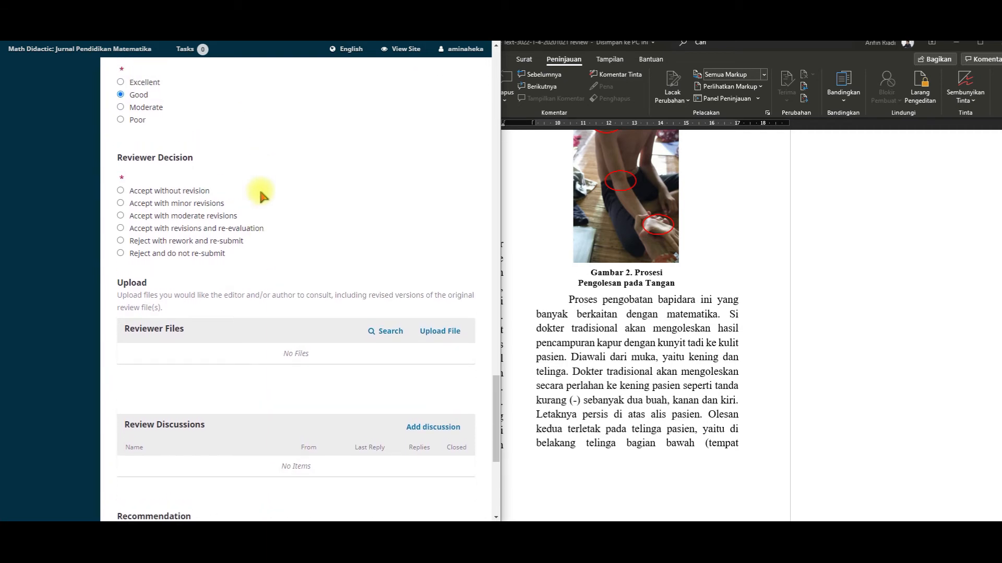
scroll(301, 196, "down", 1)
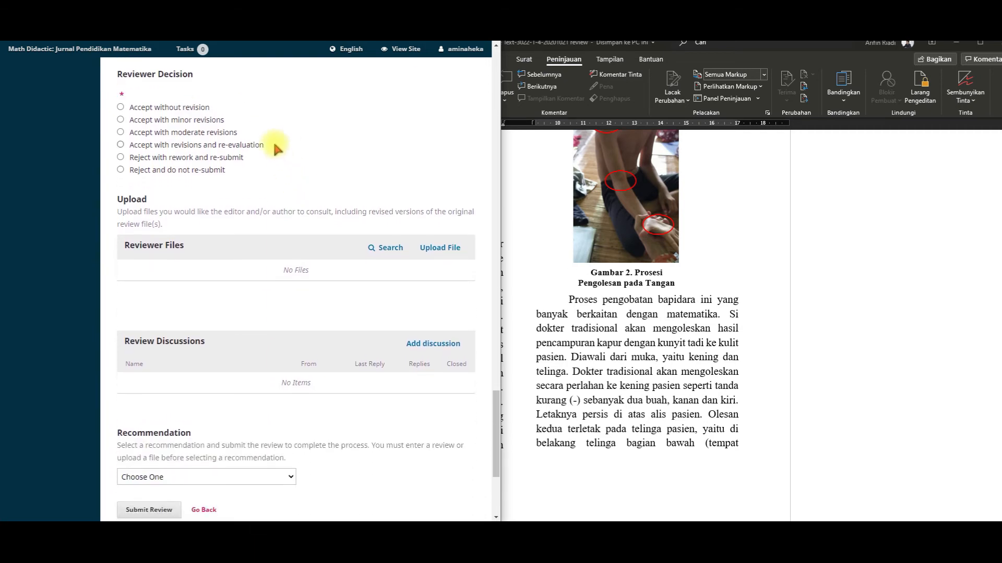
left_click(121, 133)
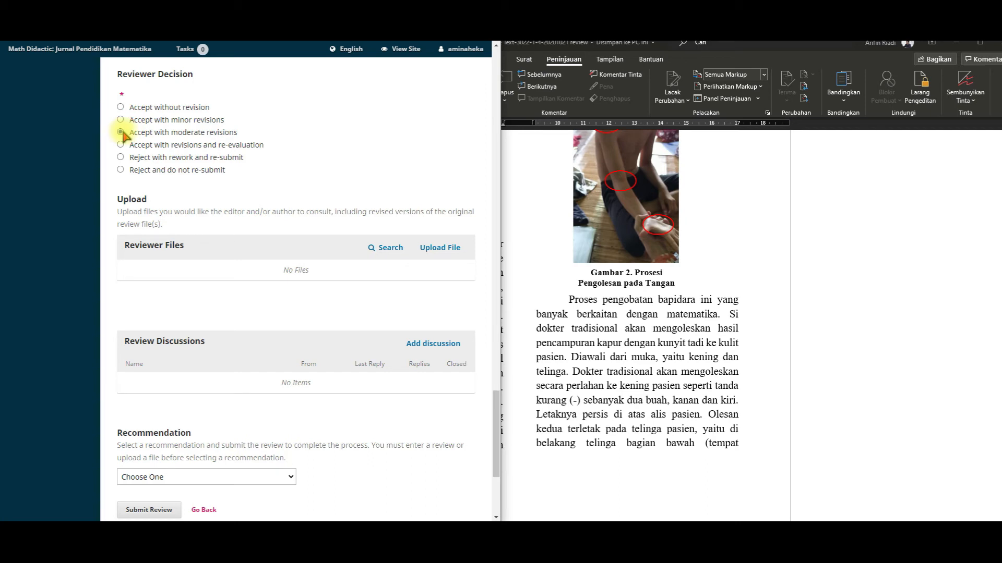
Step: Try the other reviewer decision options one by one and return the decision to Accept with moderate revisions
left_click(121, 157)
left_click(121, 133)
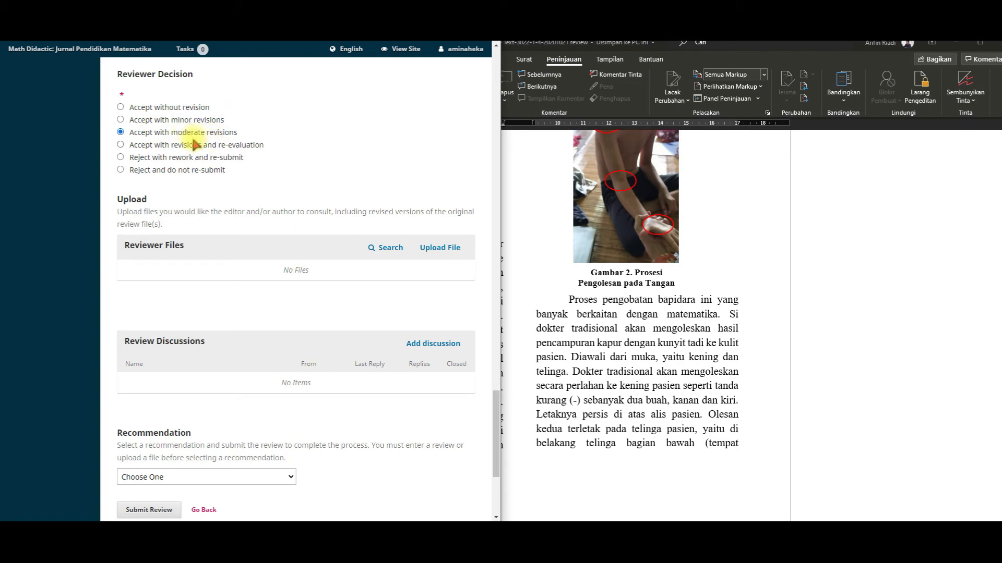
left_click(120, 120)
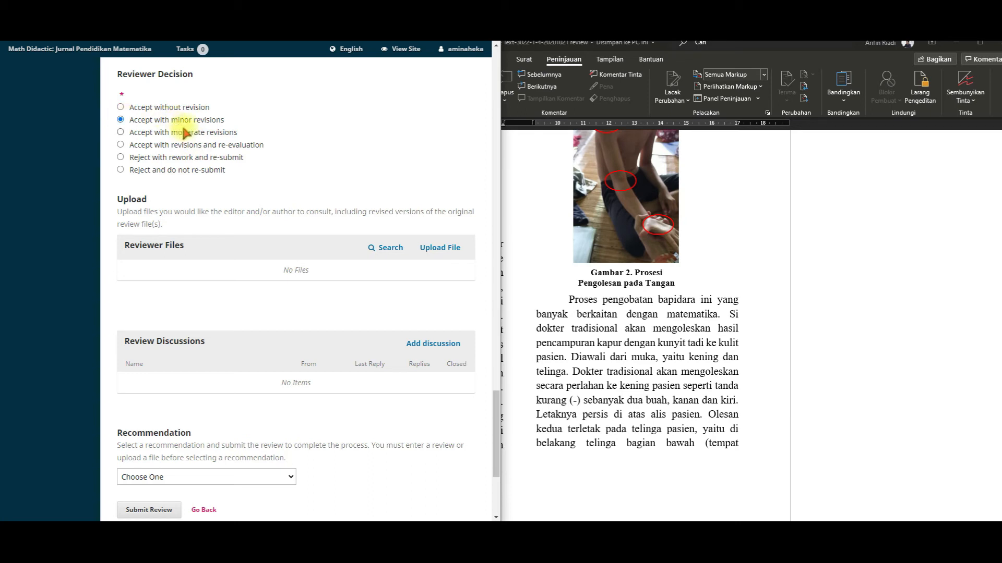
left_click(120, 107)
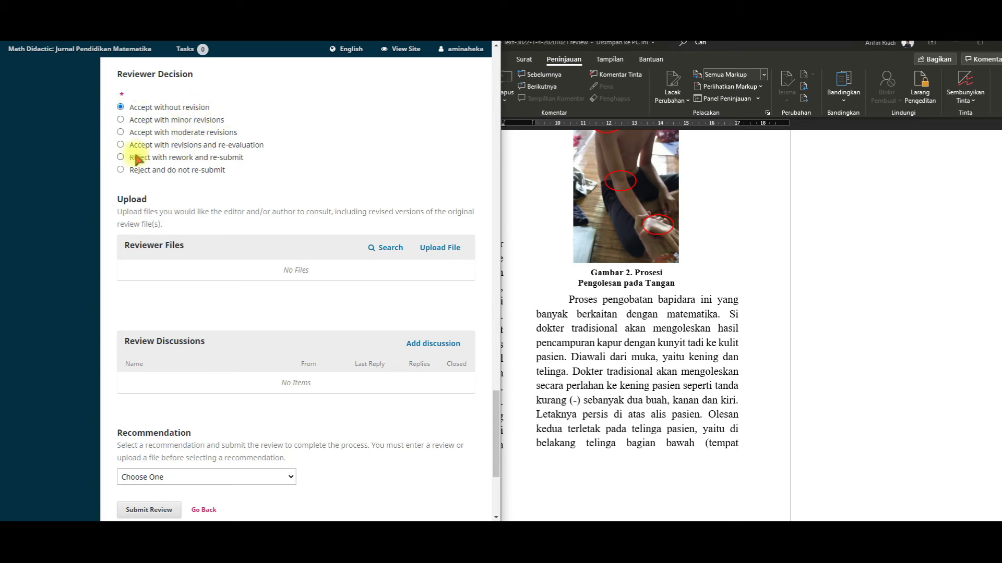
left_click(120, 145)
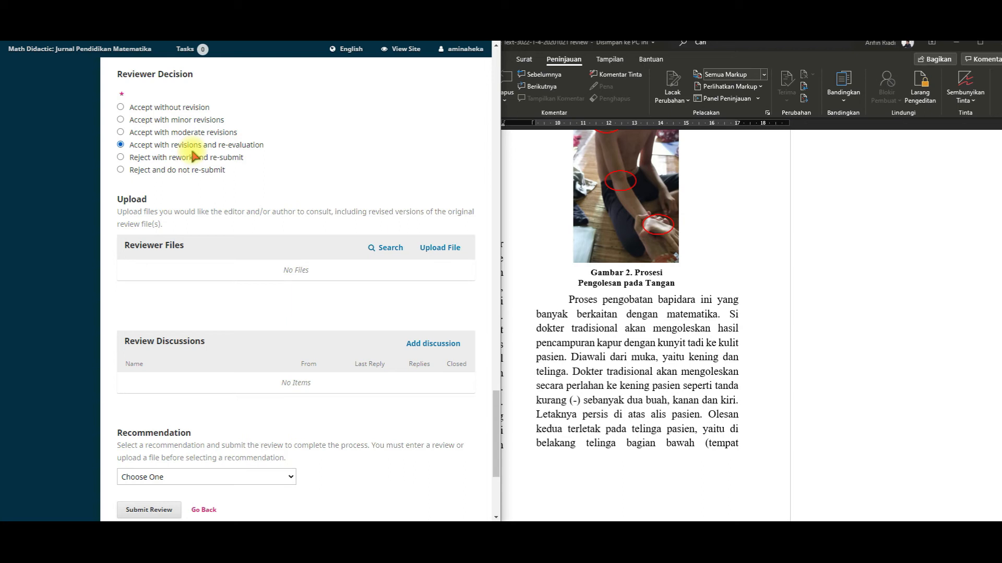
left_click(120, 158)
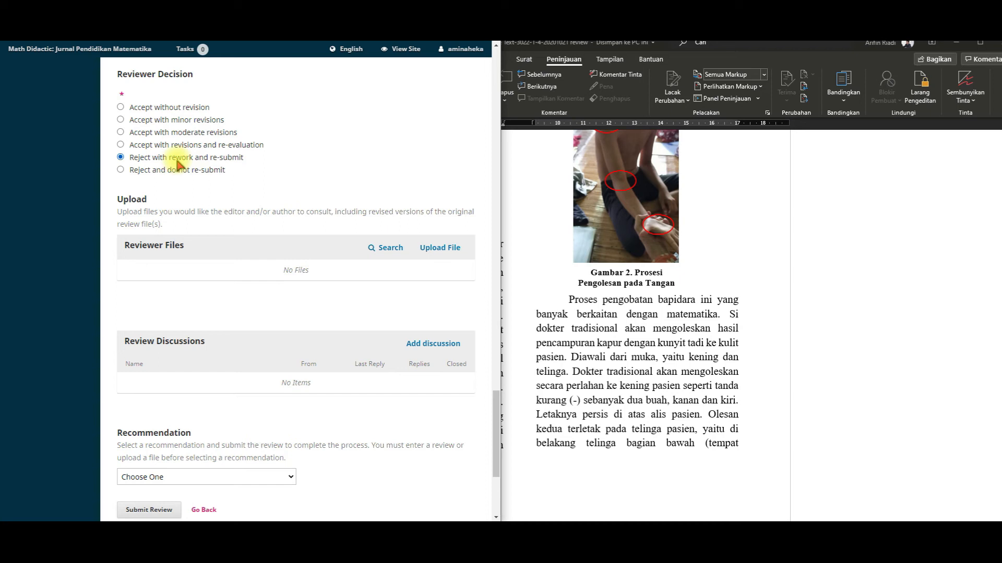
left_click(121, 171)
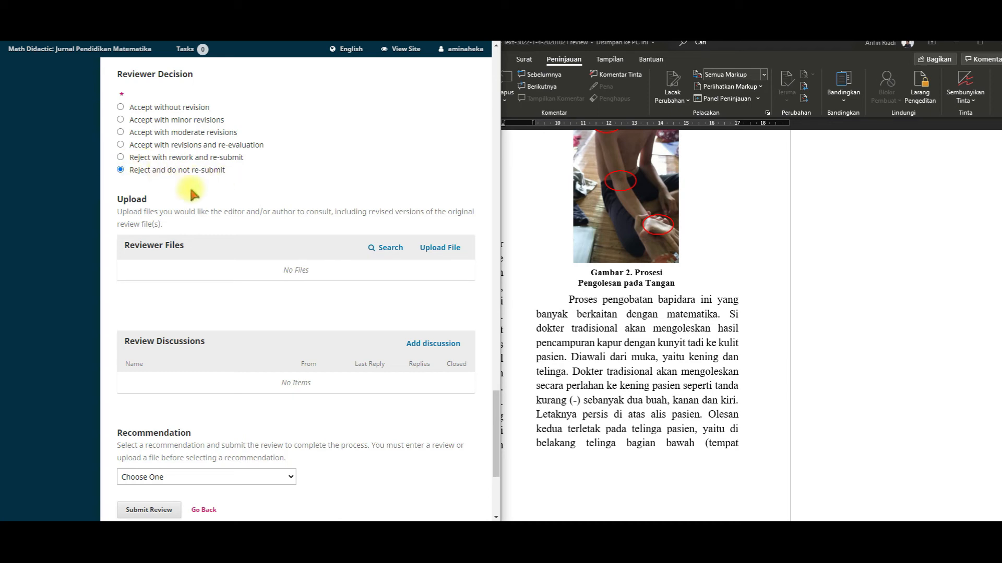
left_click(121, 133)
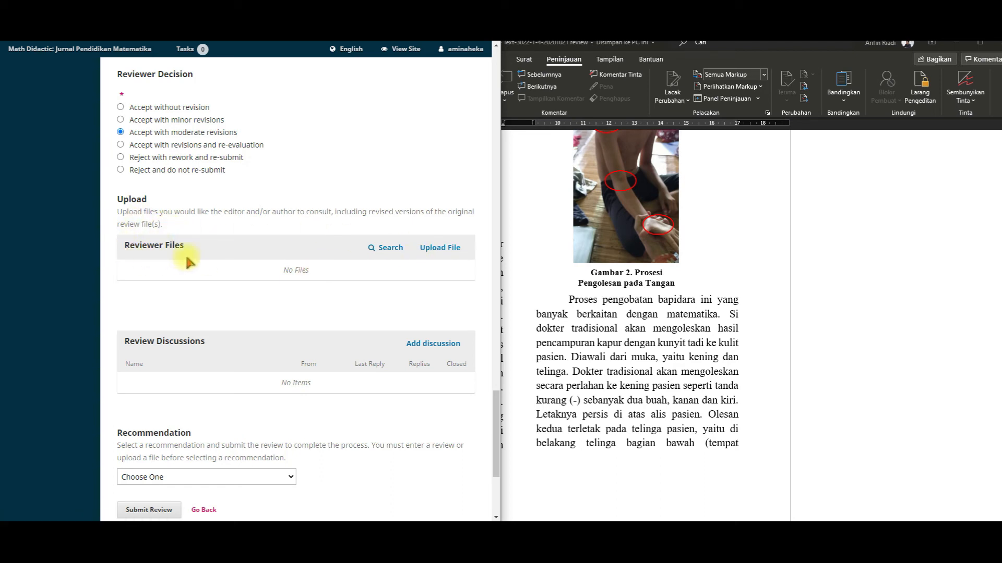
left_click(445, 251)
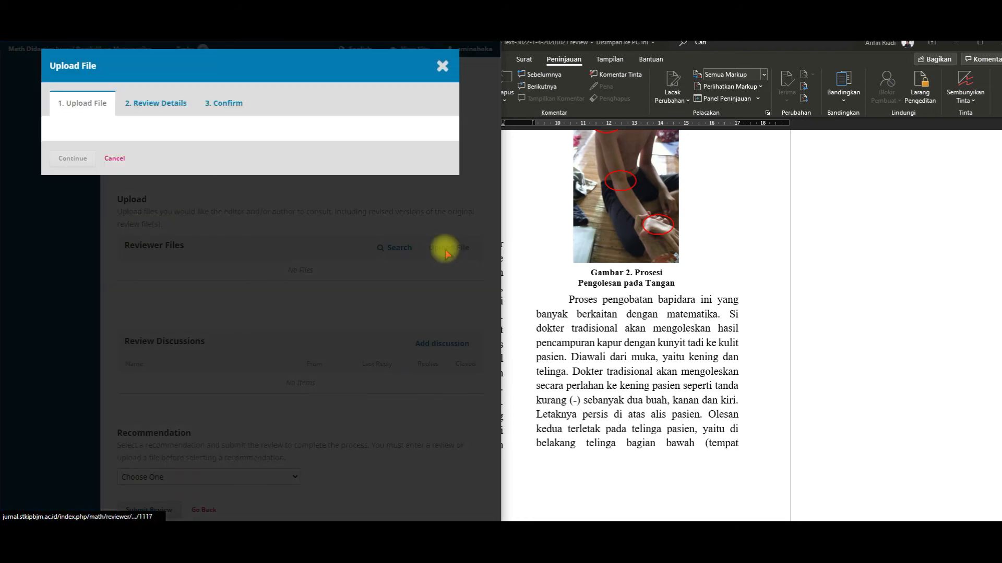
left_click(415, 151)
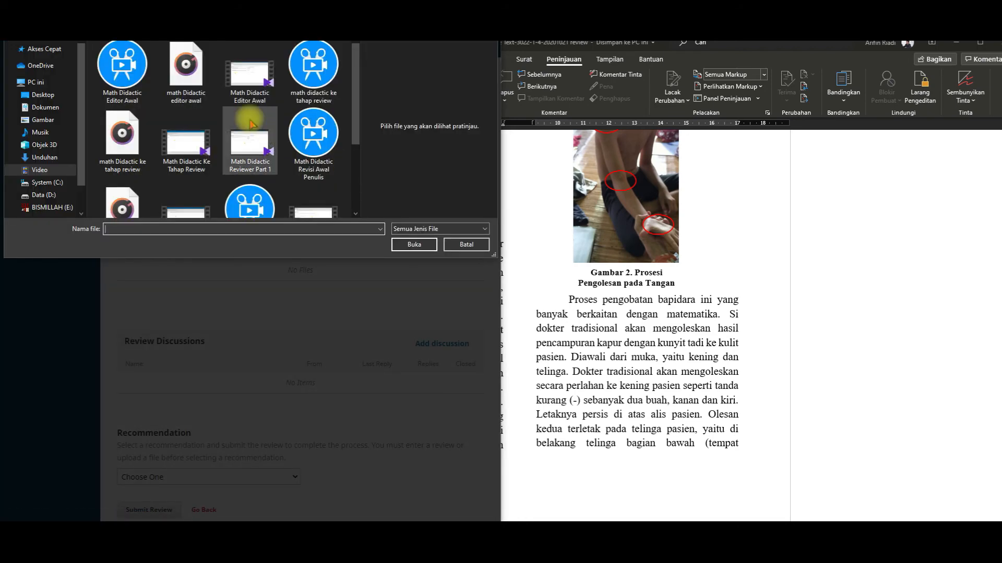
left_click(68, 107)
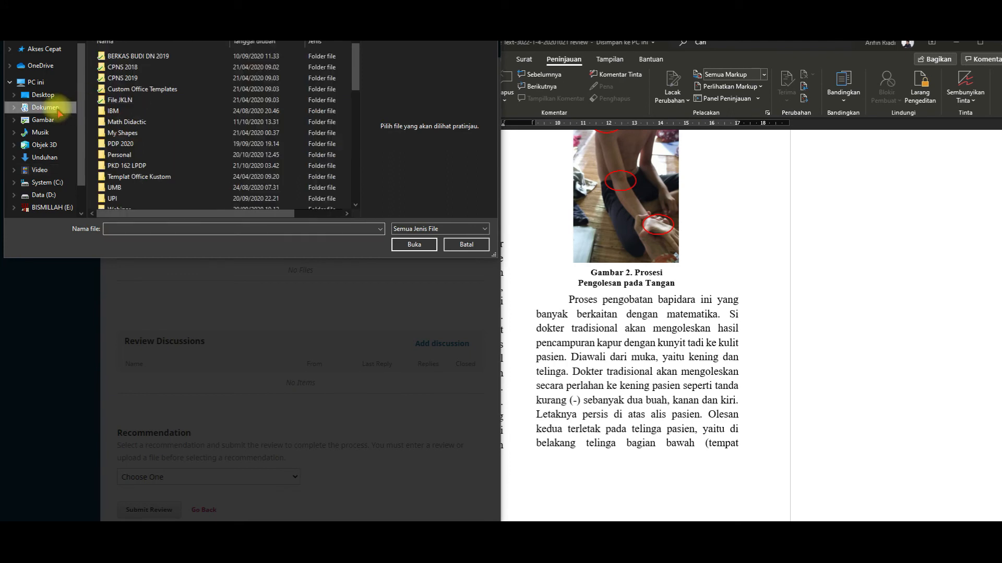
left_click(61, 157)
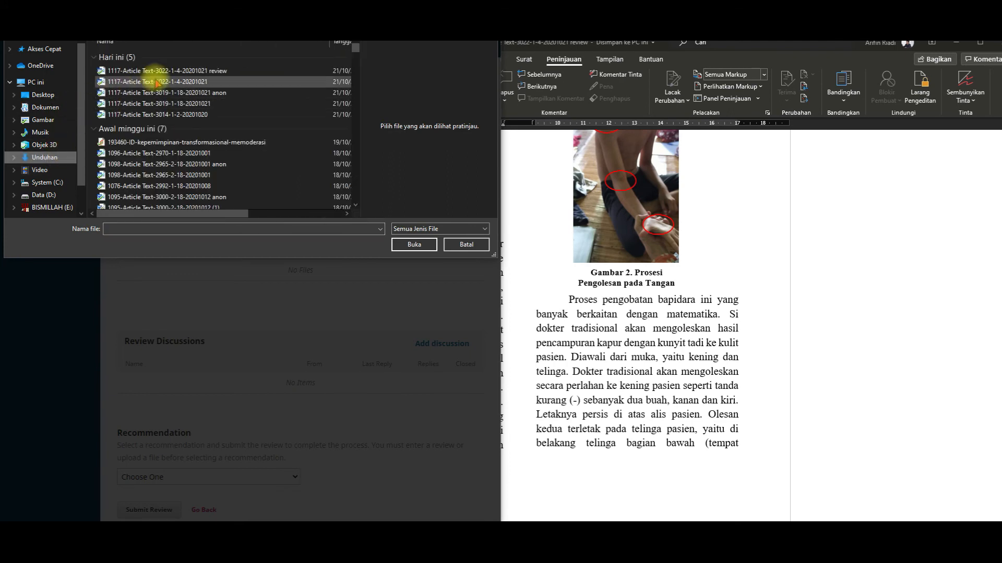
left_click(169, 73)
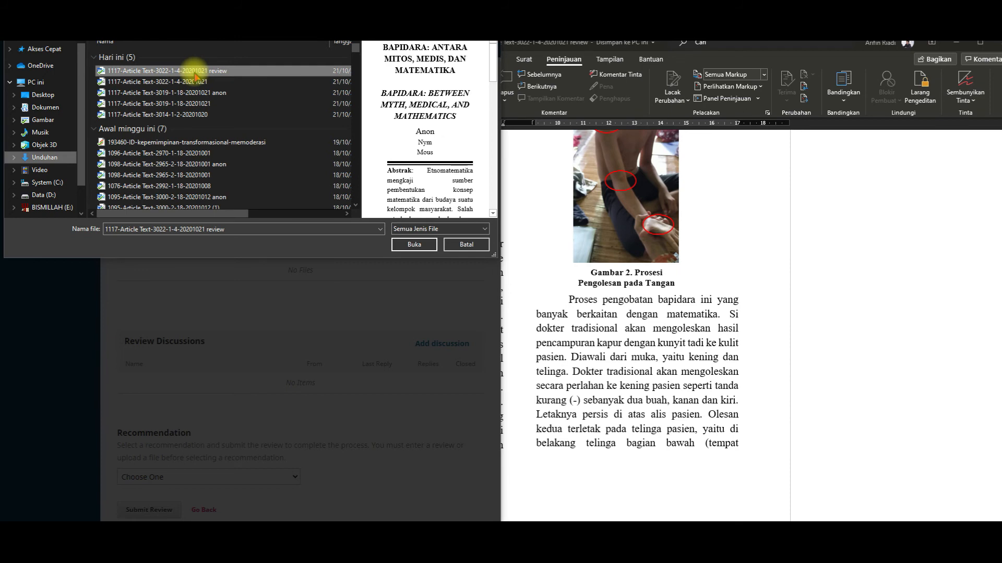
double_click(195, 74)
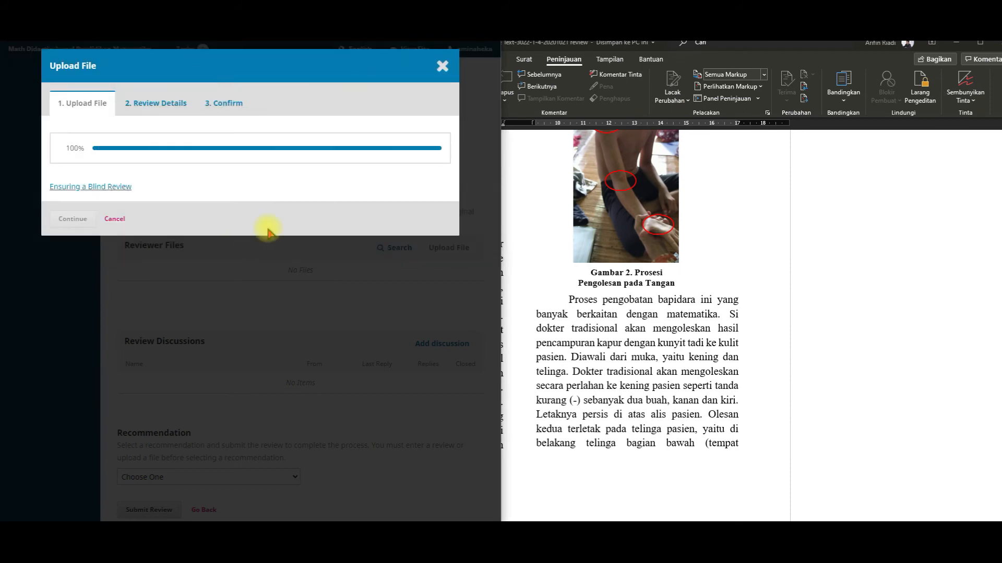
left_click(79, 220)
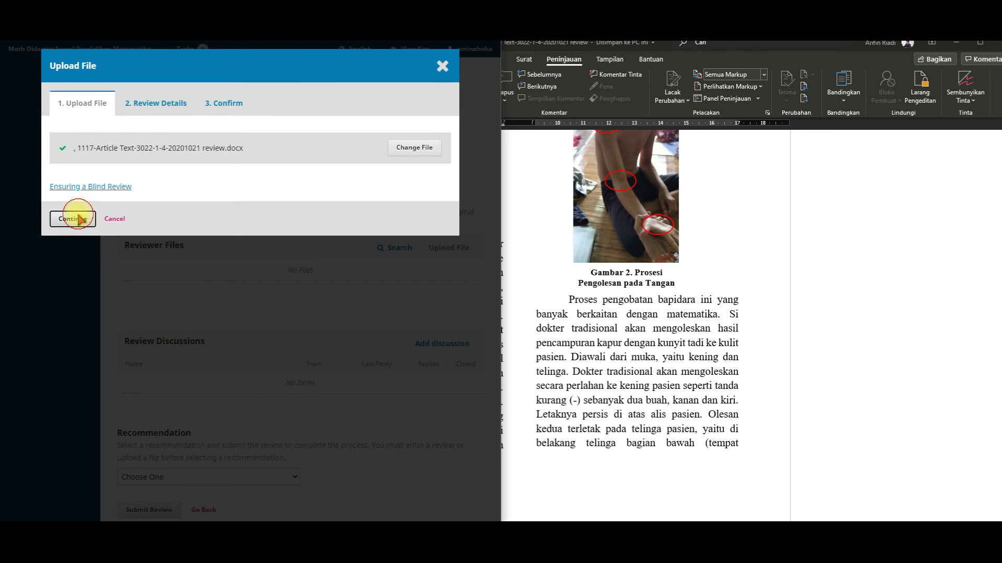
left_click(74, 194)
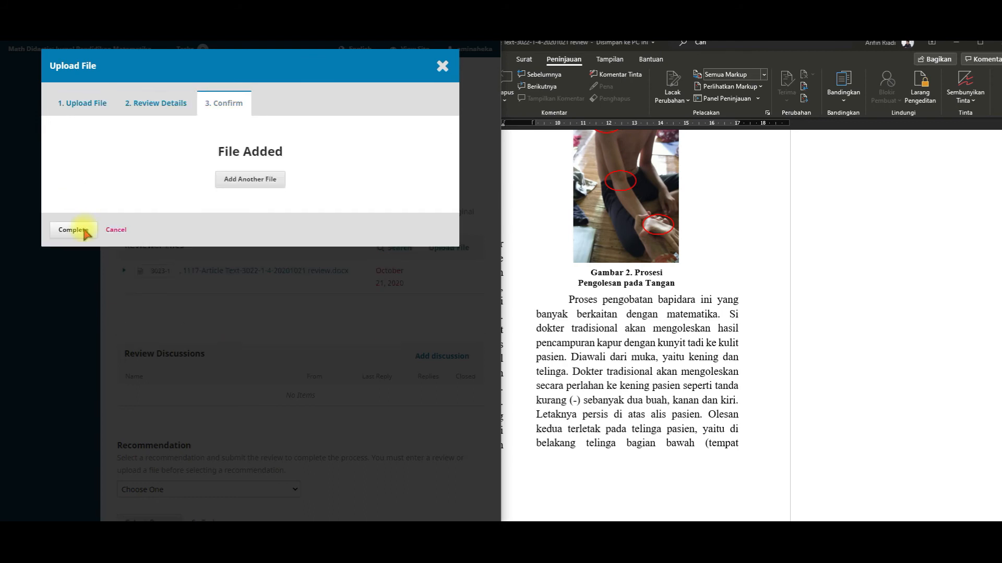
left_click(73, 230)
Step: Examine the participants and fields of a new review discussion, and close the form without adding one
scroll(270, 326, "down", 3)
scroll(271, 323, "down", 1)
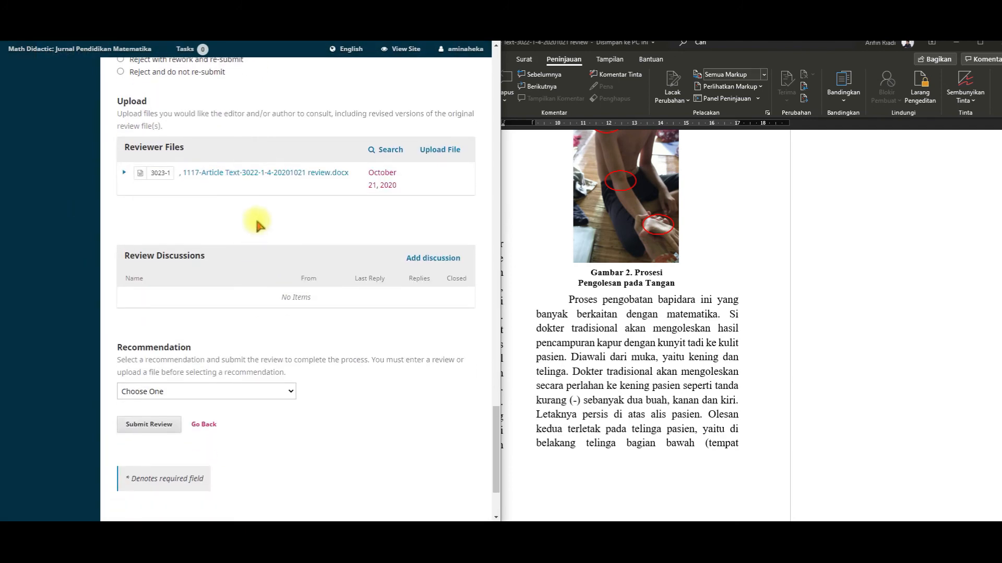
scroll(256, 224, "down", 1)
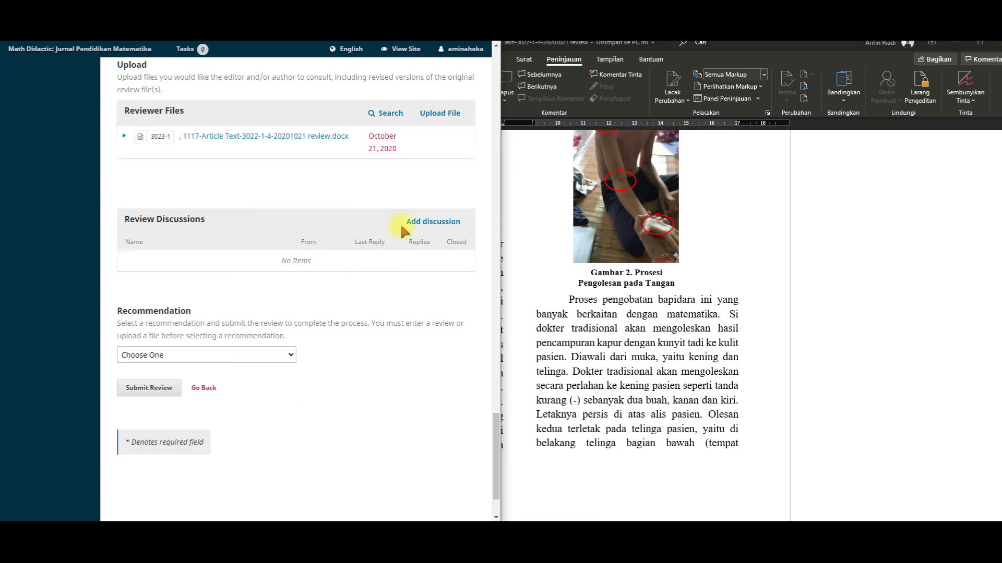
left_click(431, 222)
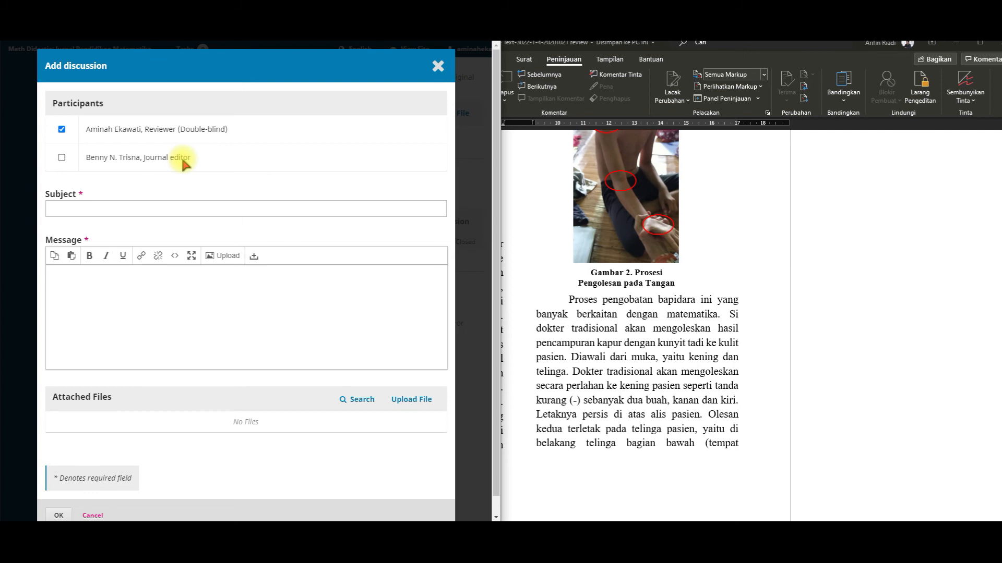
left_click(155, 161)
left_click(137, 163)
left_click(437, 65)
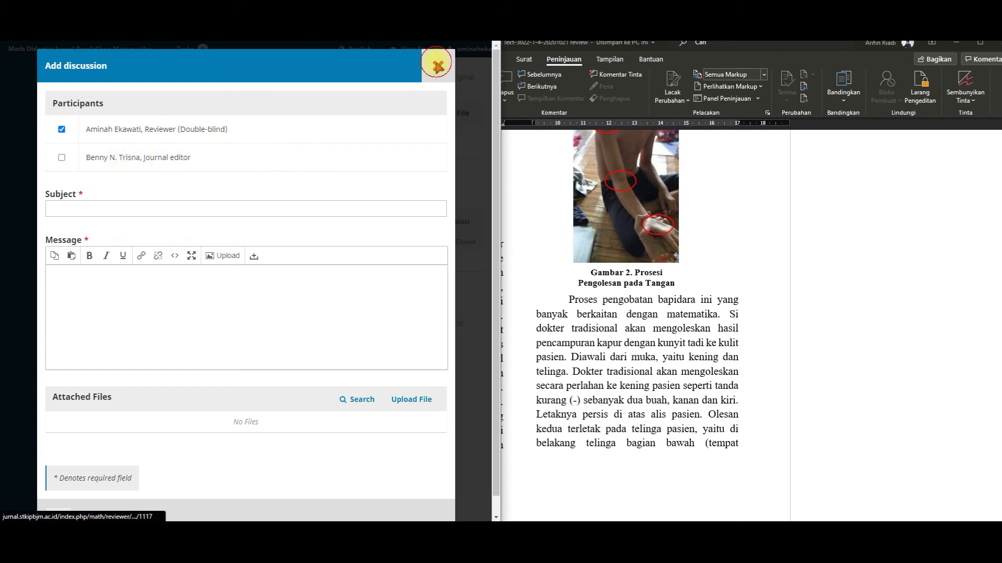
left_click(305, 83)
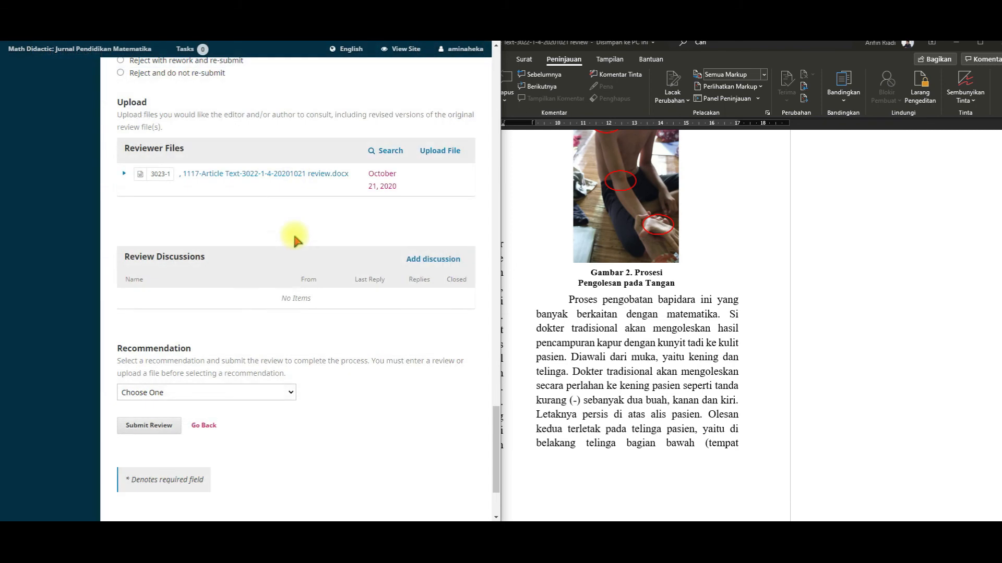
Step: Examine the available recommendation options and check them against the reviewer decision Accept with moderate revisions
scroll(306, 339, "down", 3)
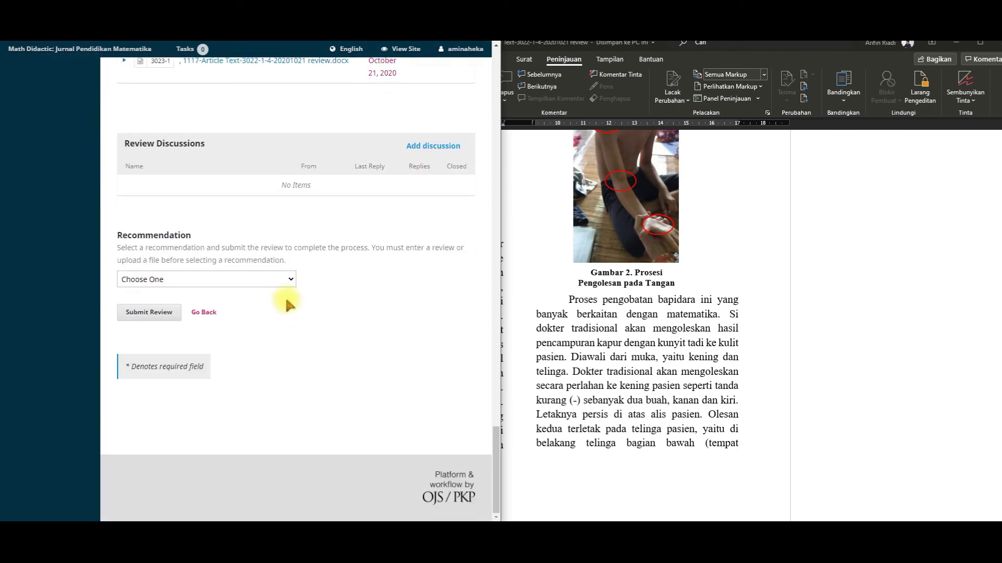
left_click(265, 282)
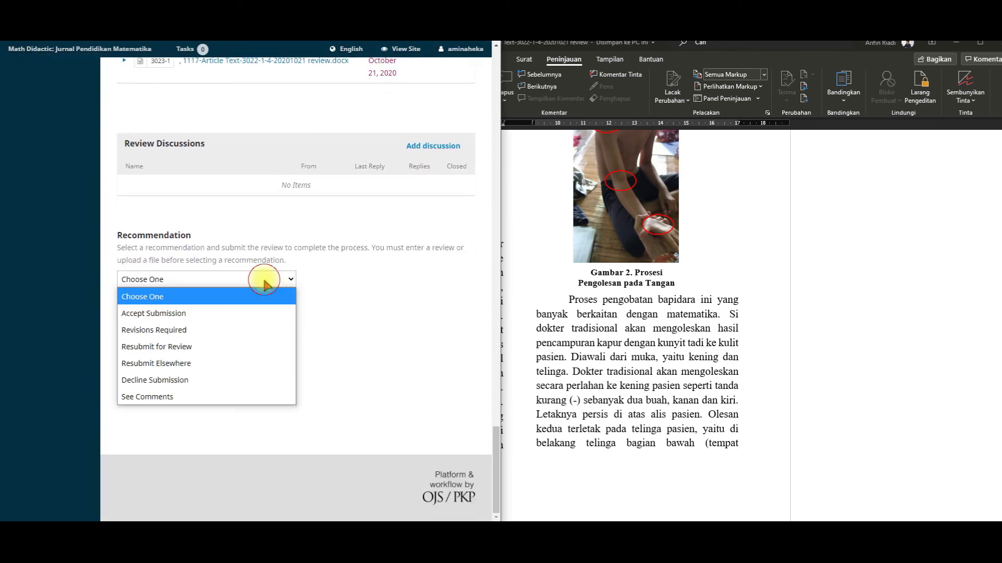
right_click(322, 275)
left_click(304, 262)
scroll(302, 258, "up", 9)
left_click(121, 256)
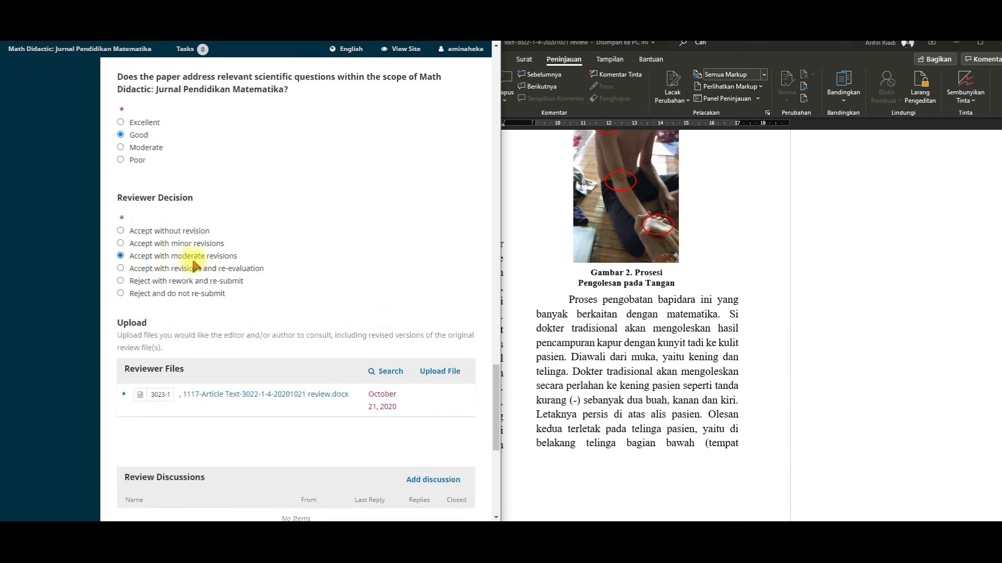
Step: Set the recommendation to Revisions Required to match the reviewer decision Accept with moderate revisions
scroll(270, 250, "down", 9)
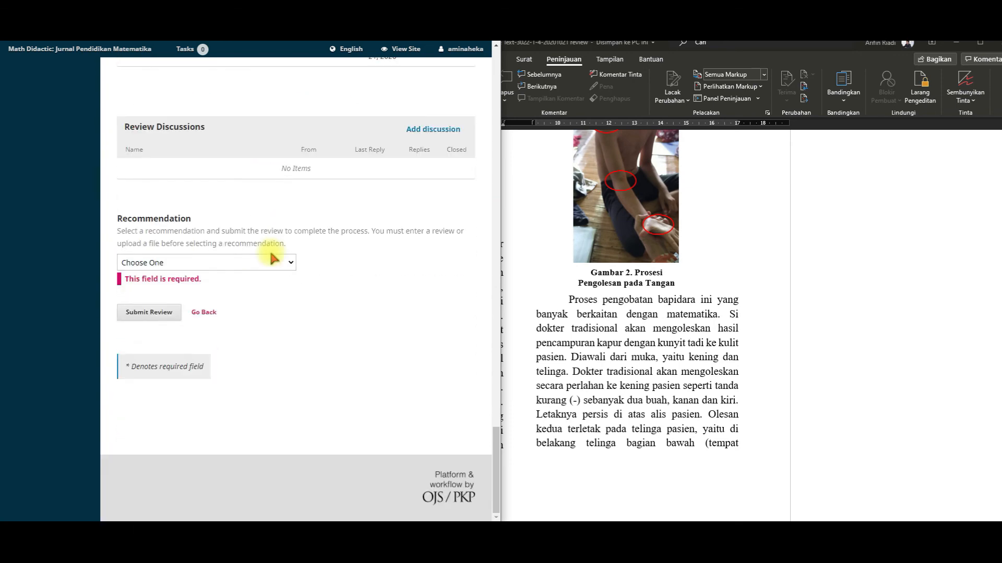
left_click(235, 263)
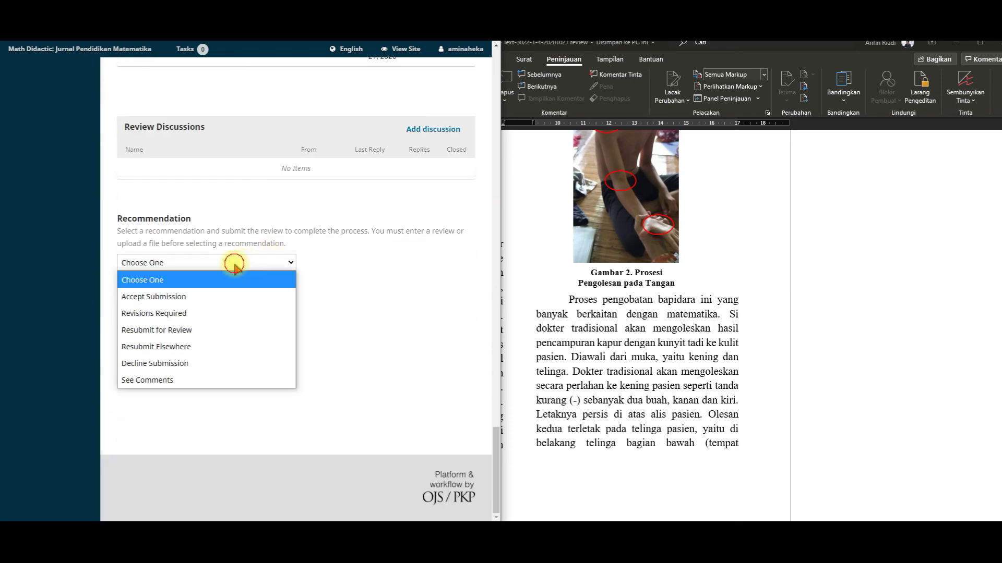
left_click(206, 314)
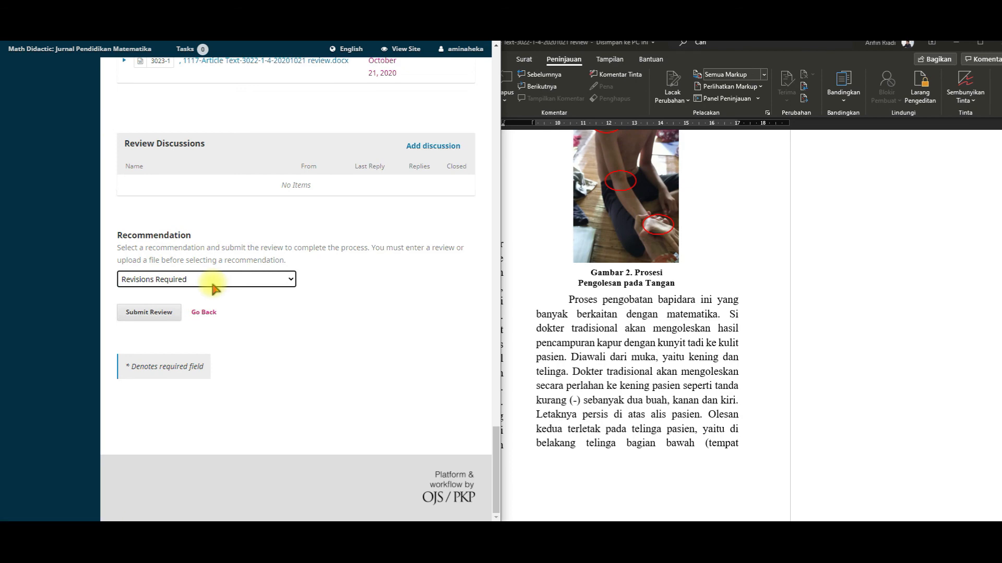
Step: Try the reviewer decision Accept with revisions and re-evaluation together with the recommendation Resubmit for Review
scroll(235, 235, "up", 7)
scroll(232, 231, "down", 2)
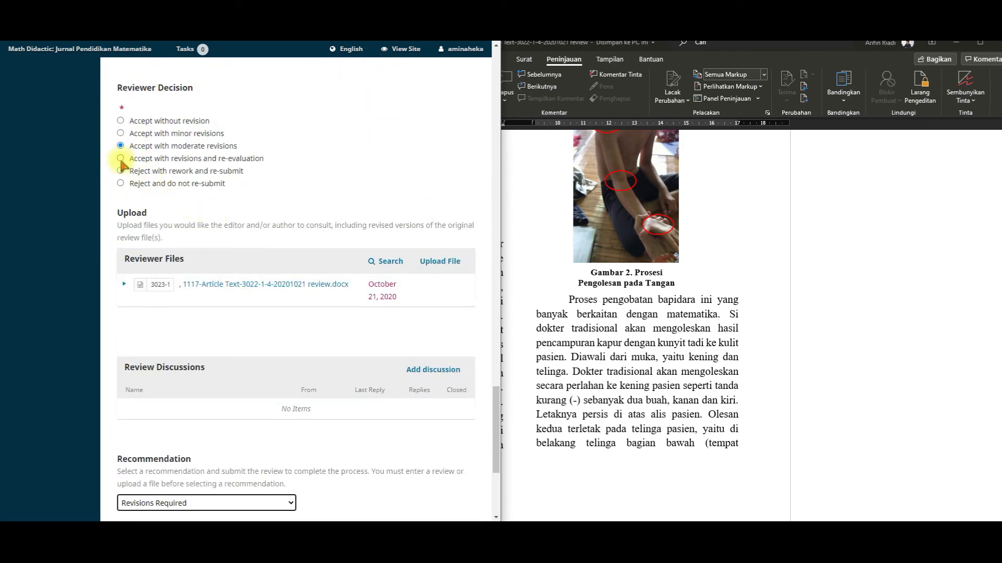
left_click(121, 158)
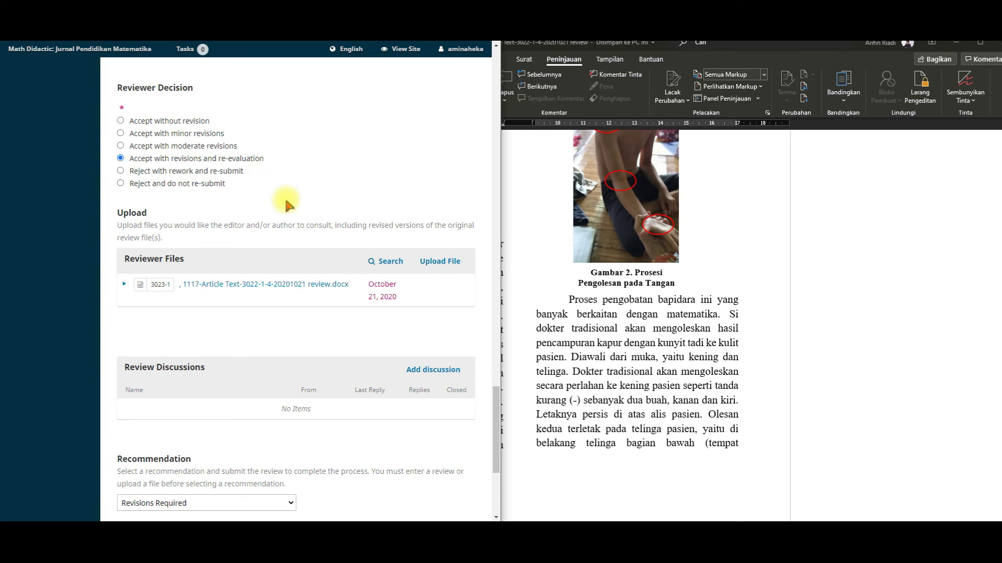
scroll(286, 205, "down", 4)
left_click(237, 280)
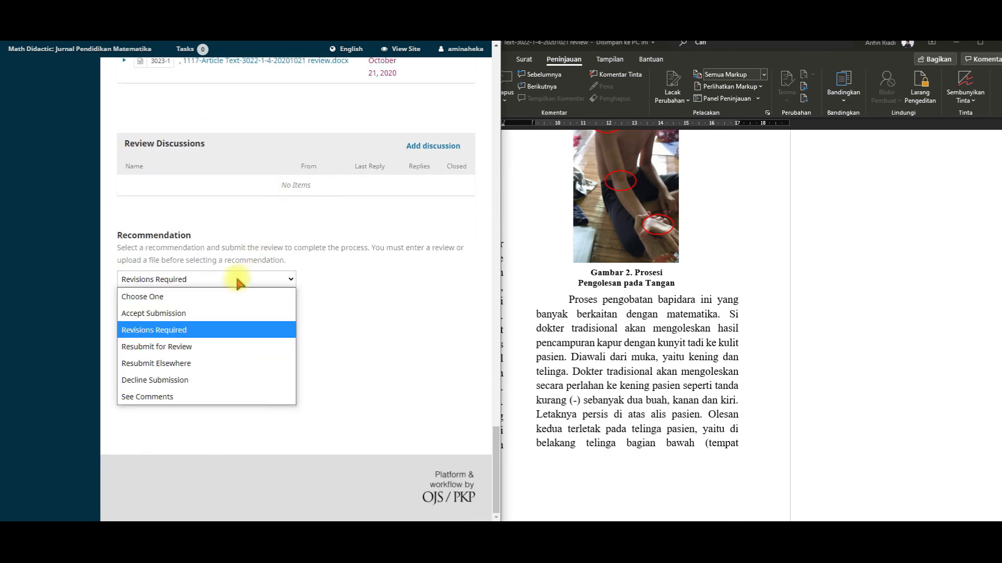
left_click(203, 355)
Step: Try the reviewer decision Reject with rework and re-submit, choosing Resubmit for Review as its recommendation
scroll(303, 335, "up", 6)
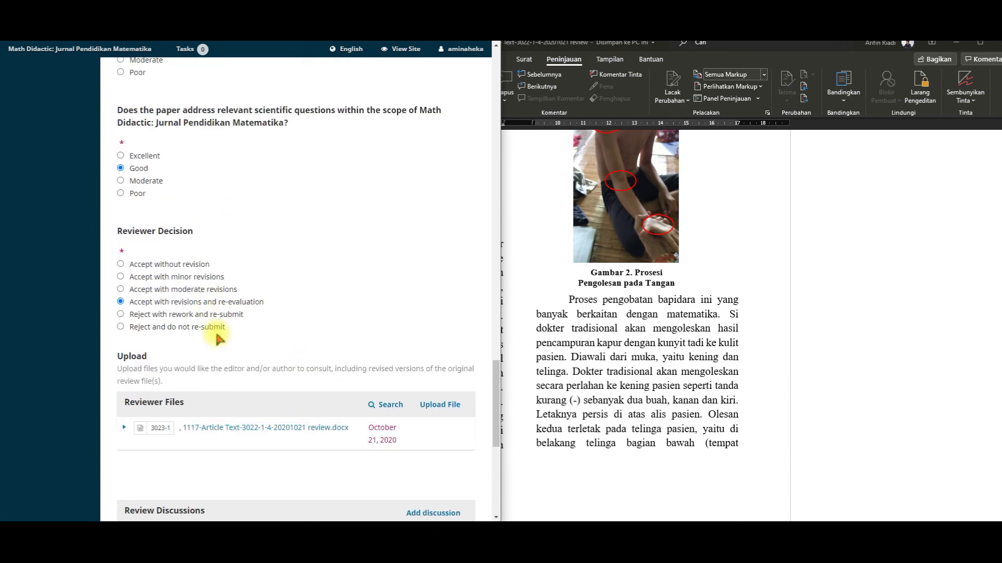
scroll(216, 334, "down", 1)
left_click(163, 292)
scroll(284, 342, "down", 6)
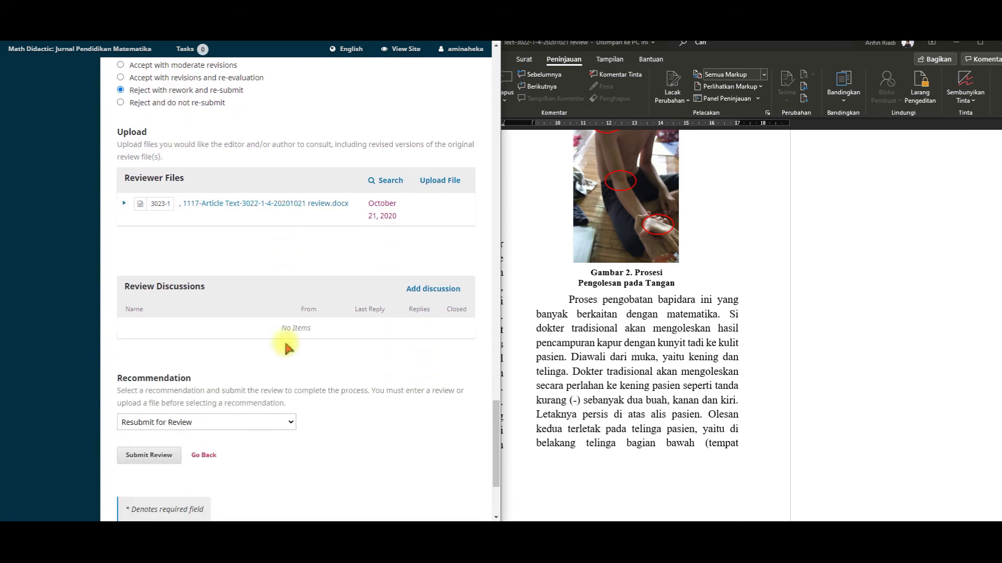
scroll(284, 340, "down", 1)
left_click(222, 282)
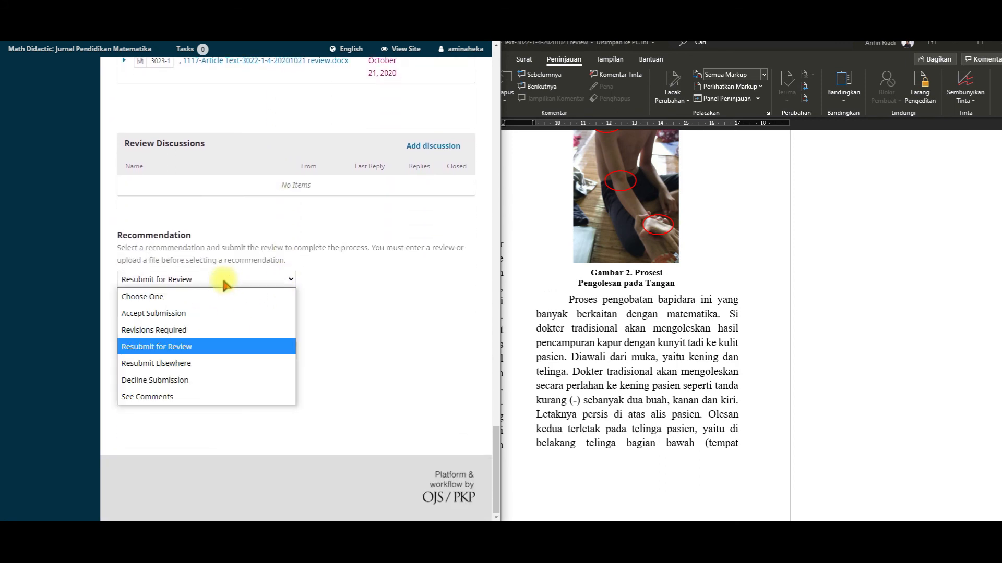
left_click(237, 349)
Step: Try the reviewer decision Reject and do not re-submit together with the recommendation Decline Submission
scroll(267, 350, "up", 5)
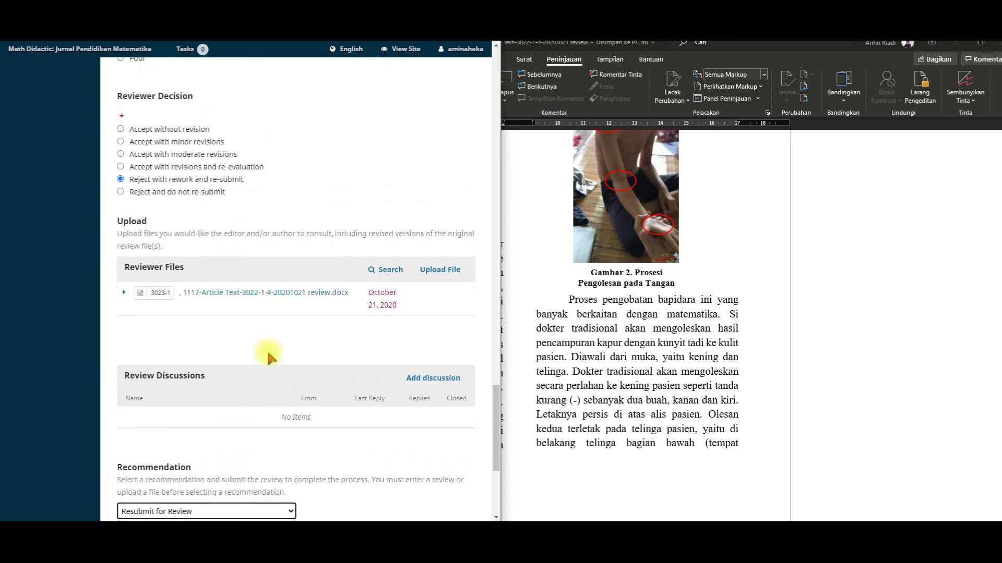
left_click(198, 223)
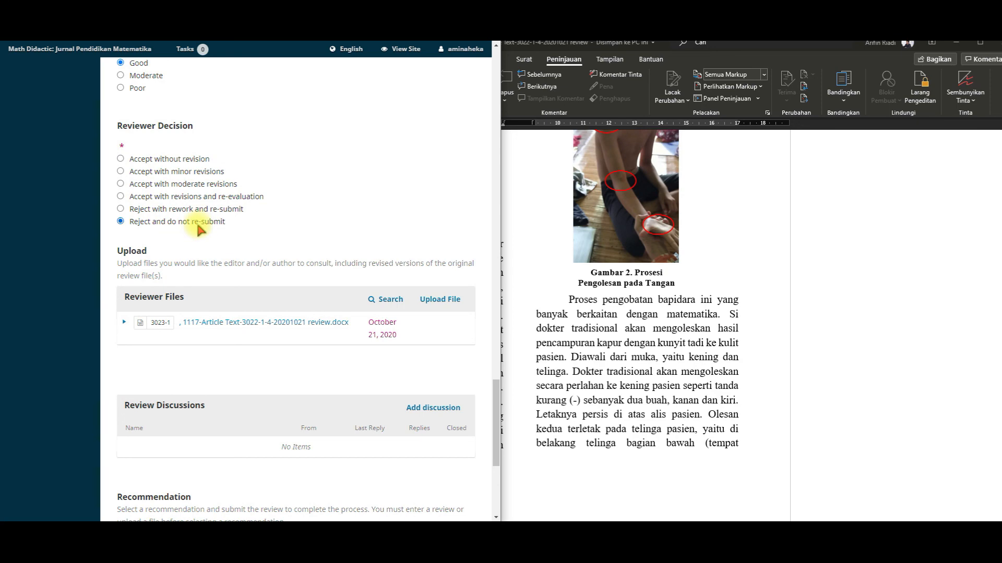
scroll(245, 230, "down", 5)
left_click(244, 280)
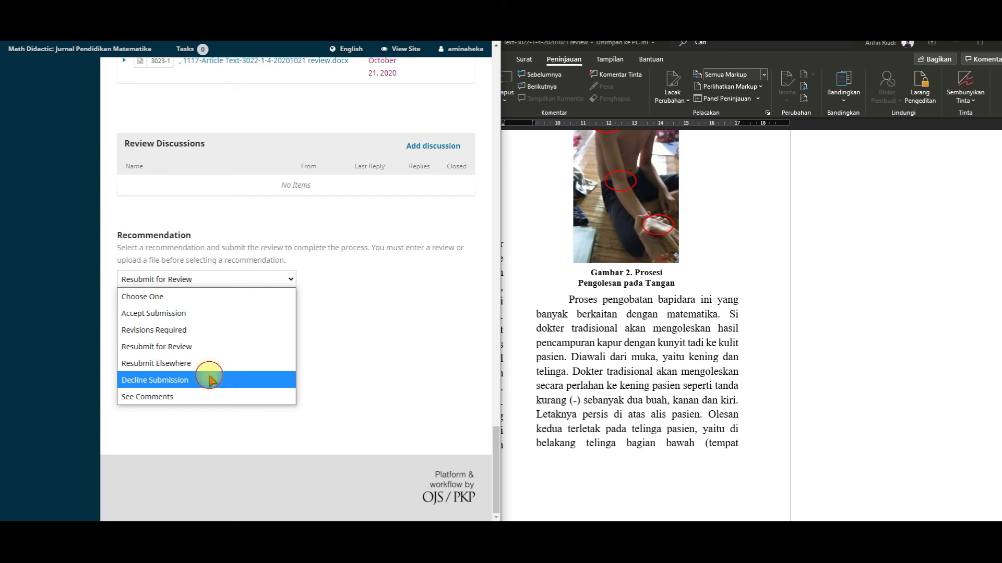
left_click(210, 379)
Step: Try See Comments as the recommendation and look at the option for adding a review discussion
left_click(217, 280)
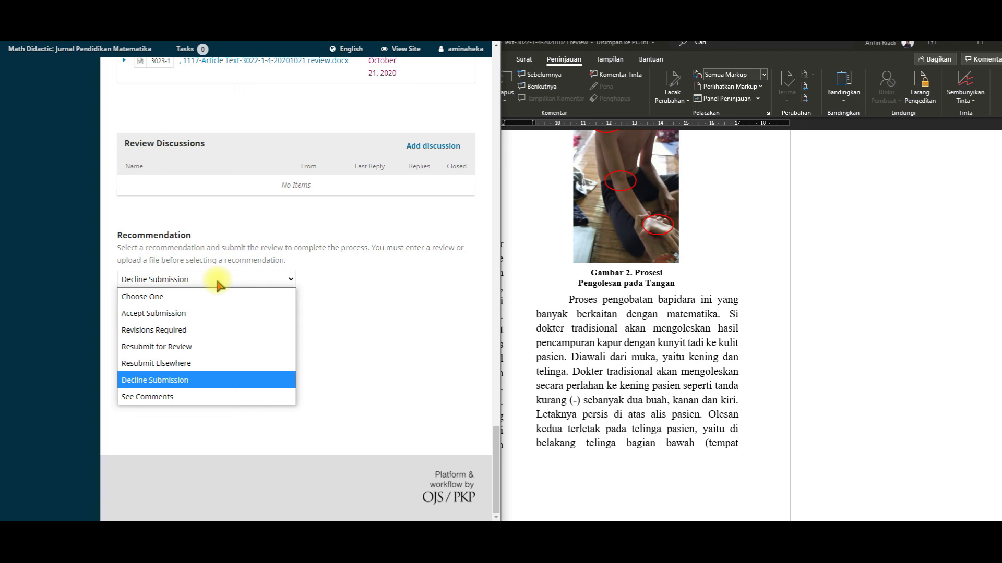
left_click(180, 400)
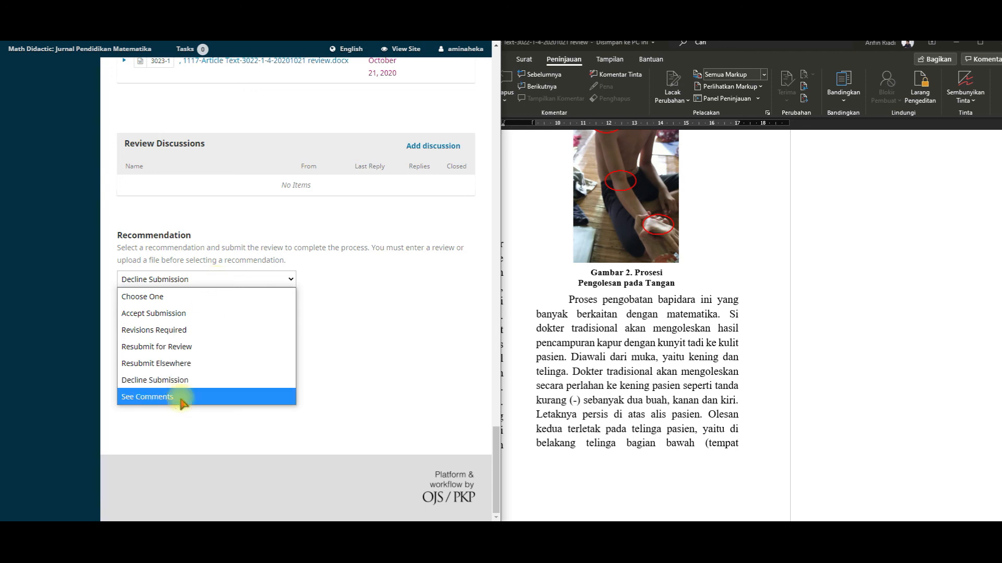
scroll(278, 343, "up", 2)
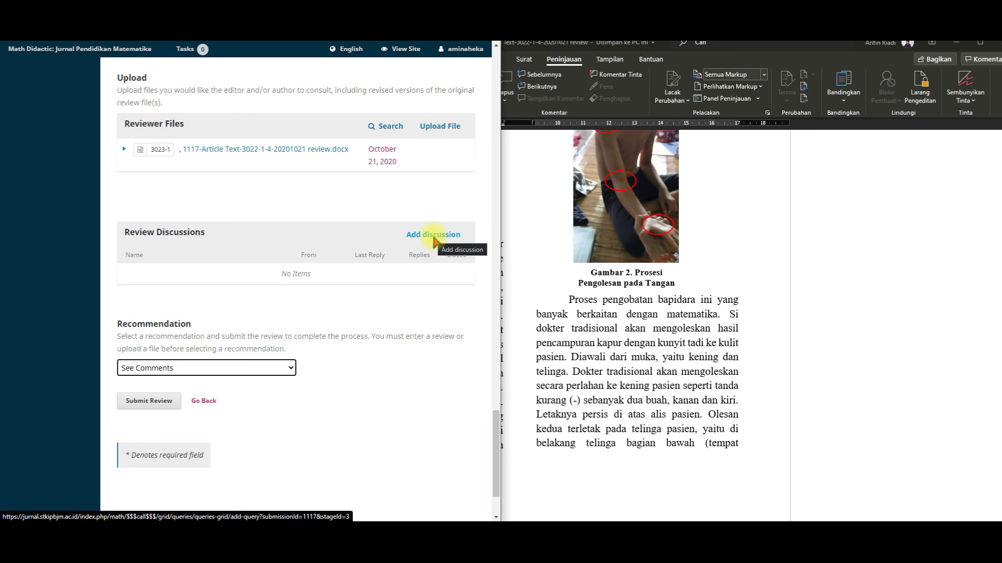
Step: Set the recommendation to Revisions Required and the reviewer decision to Accept with moderate revisions
left_click(271, 368)
left_click(203, 418)
scroll(255, 390, "up", 5)
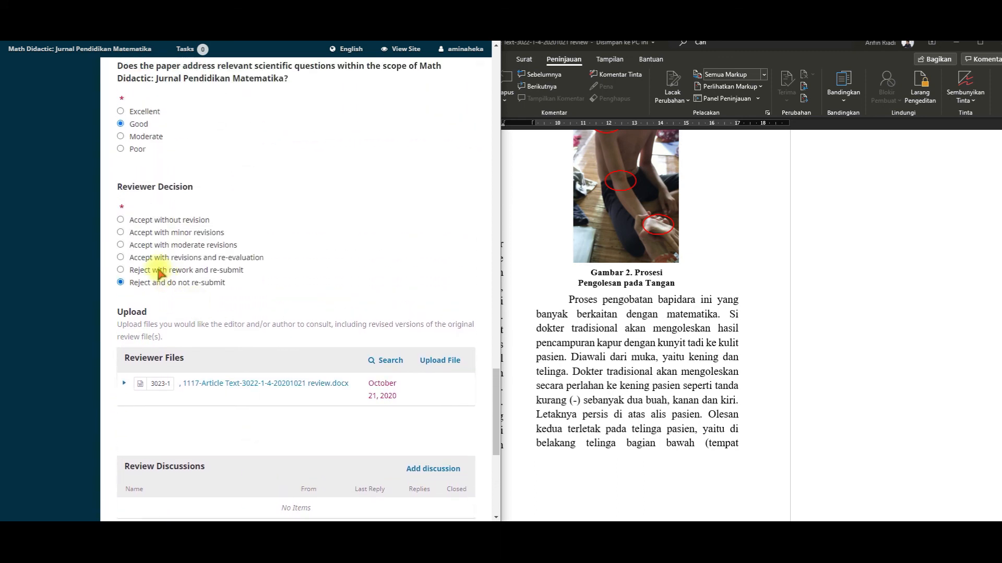
left_click(121, 245)
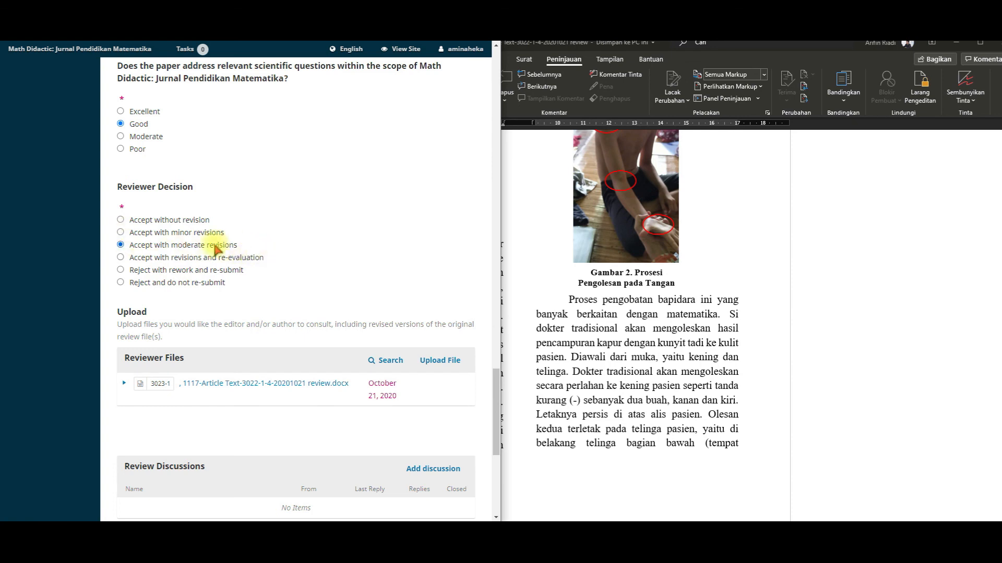
scroll(264, 248, "down", 6)
left_click(201, 282)
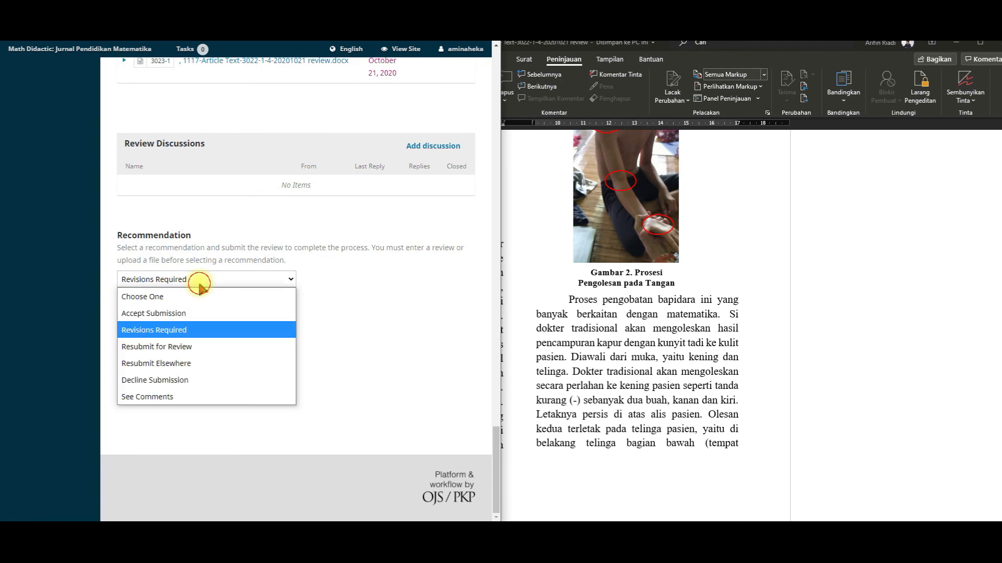
left_click(190, 329)
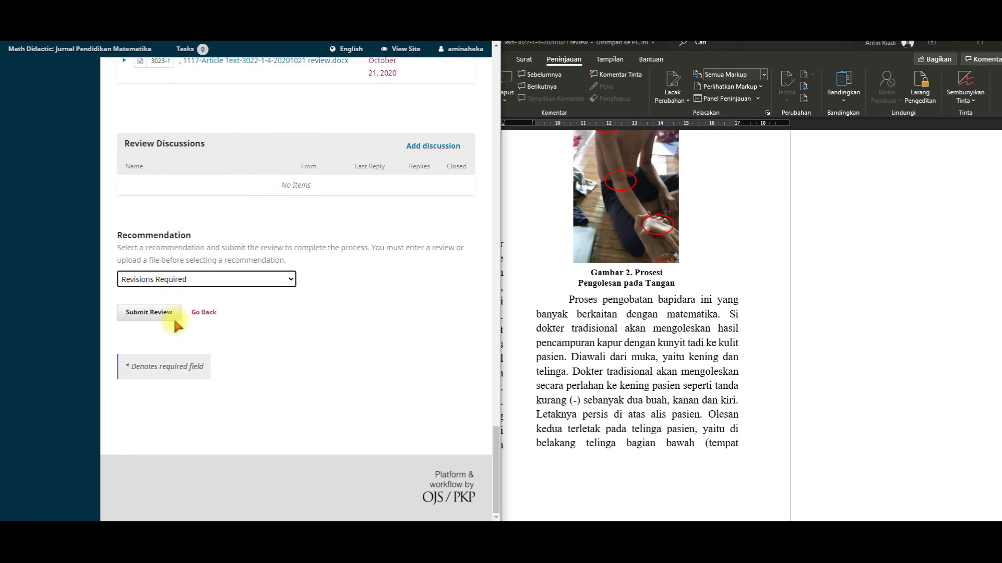
Step: Submit the completed review and confirm the submission
scroll(177, 326, "up", 5)
scroll(175, 325, "down", 3)
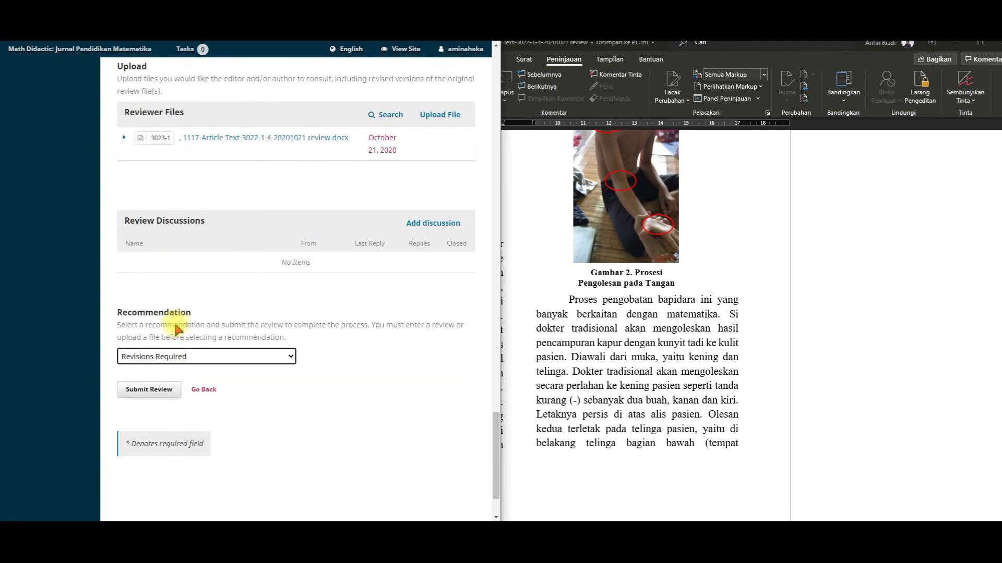
left_click(157, 391)
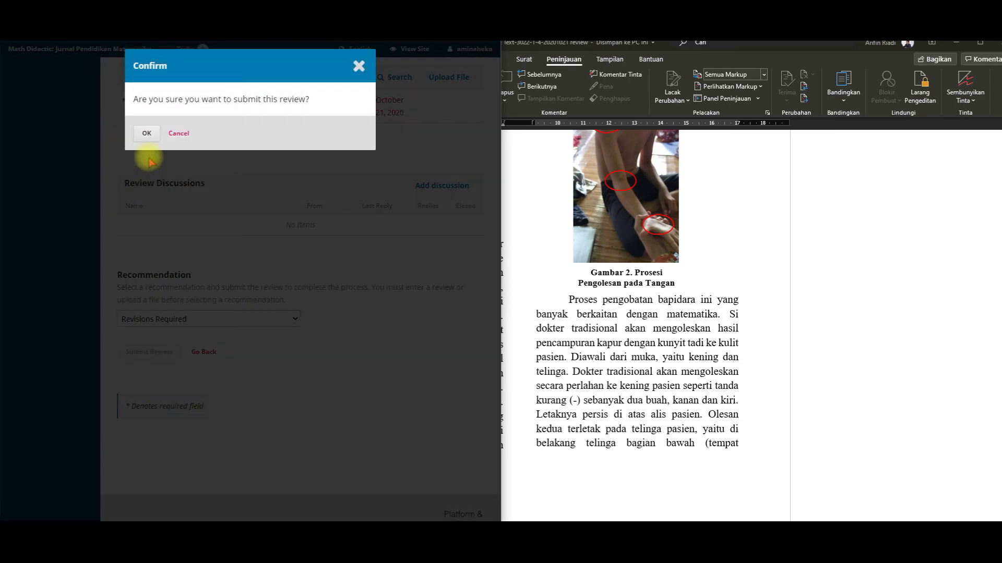
left_click(147, 137)
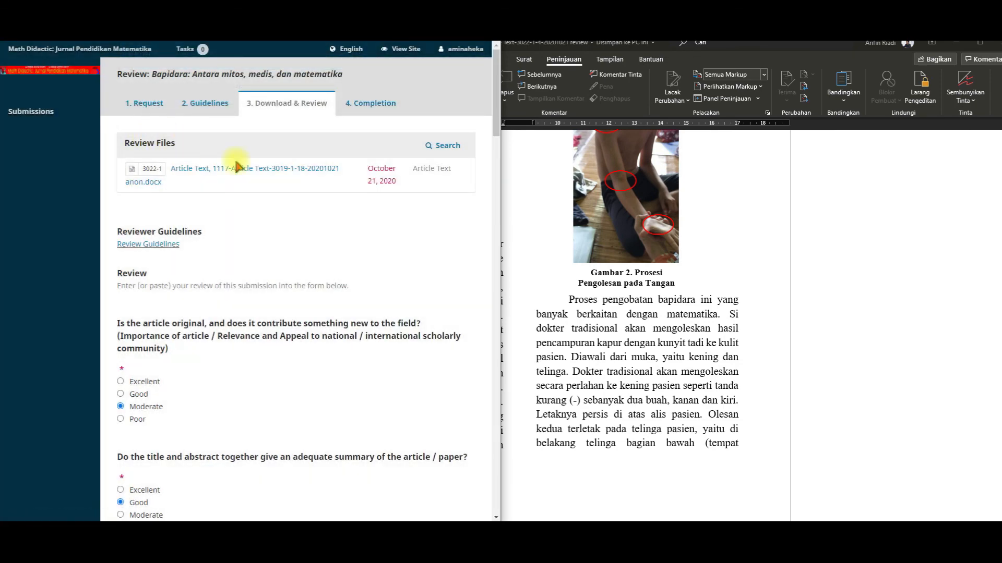